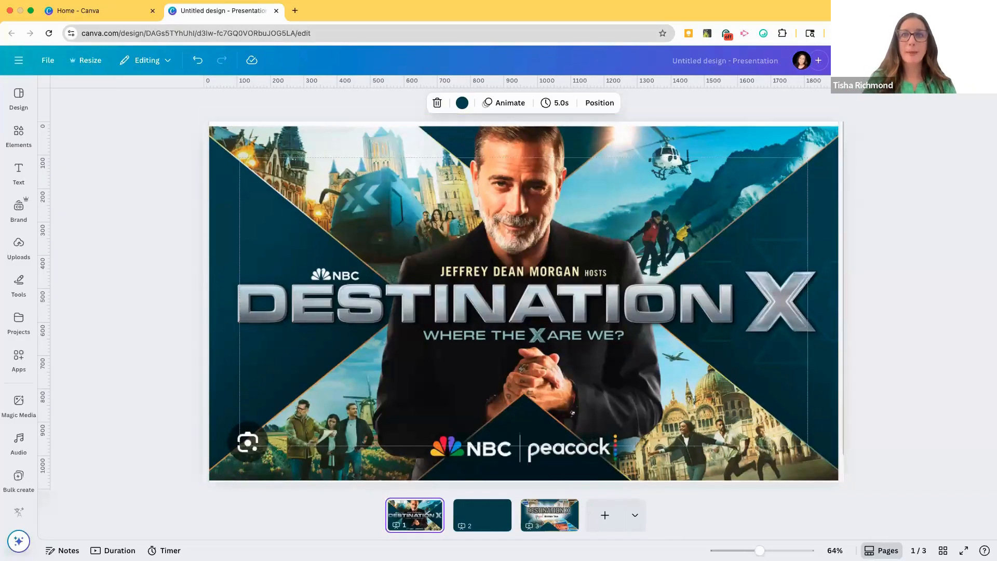
Step: Review the finished Destination X example on page 3, the blank page 2 and the reference poster on page 1
{"action": "left_click", "coordinate": [550, 515]}
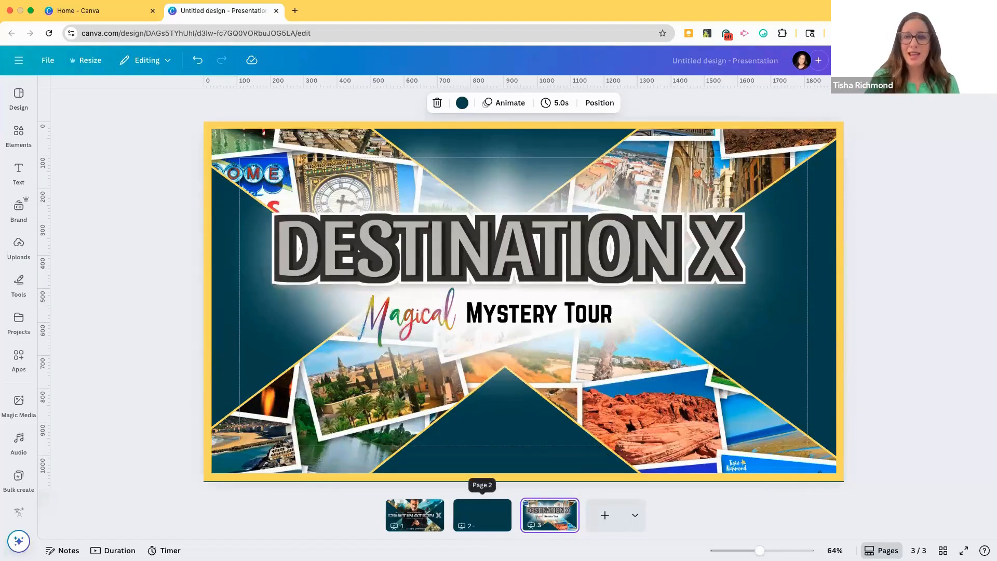
{"action": "left_click", "coordinate": [482, 515]}
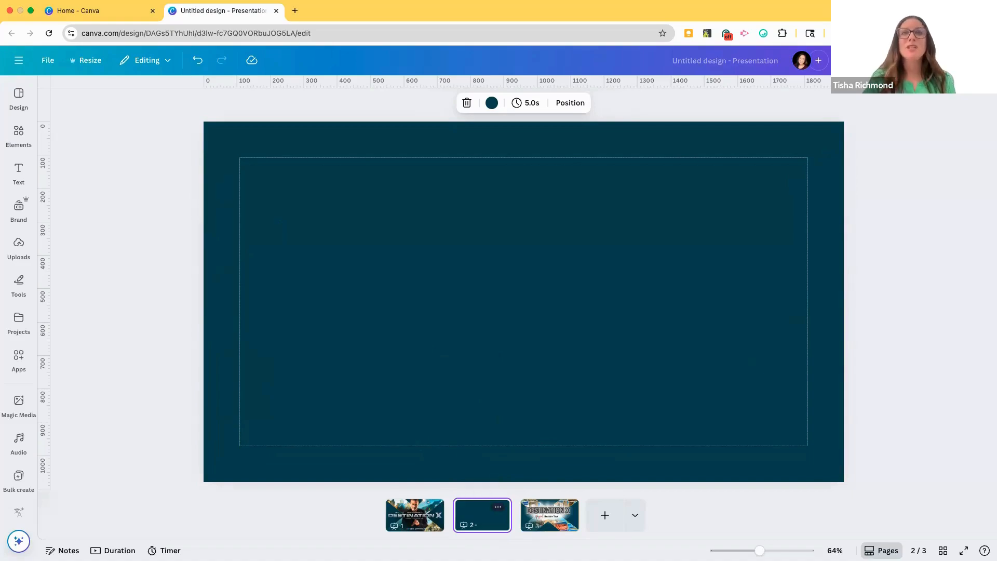
{"action": "left_click", "coordinate": [415, 514]}
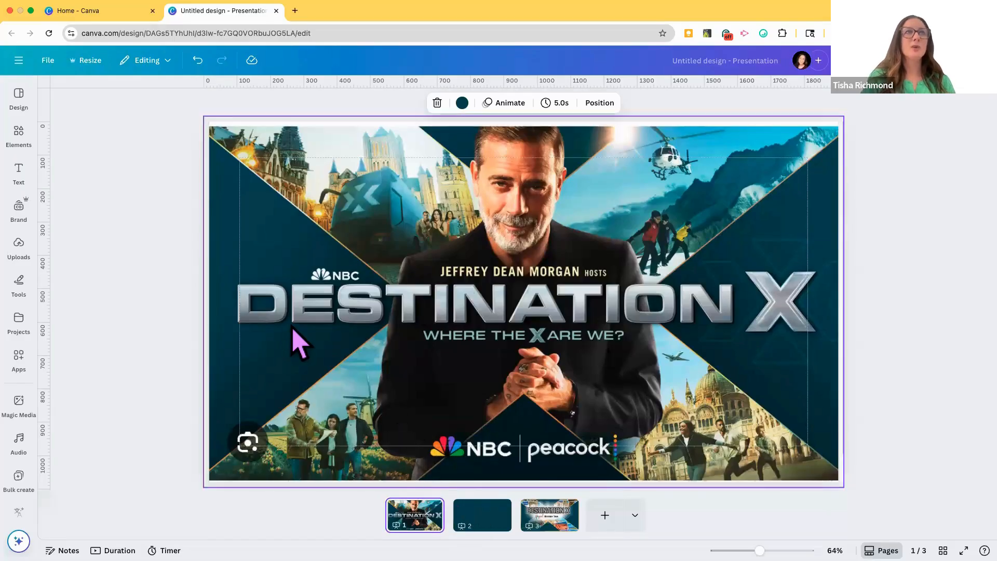
{"action": "left_click", "coordinate": [248, 243]}
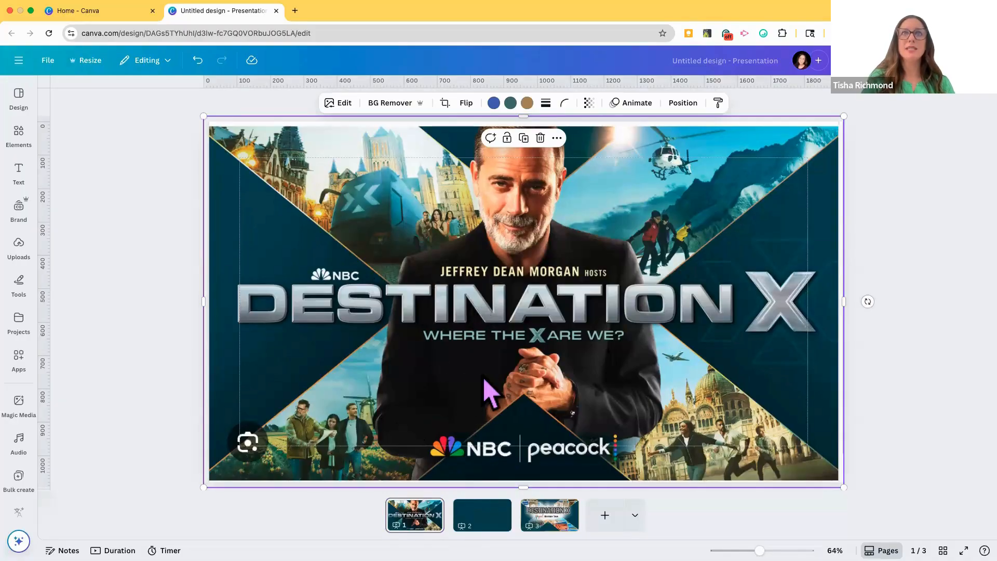
Step: Set page 2's background to the dark teal #114957, sampled from the poster on page 1 with the color picker
{"action": "left_click", "coordinate": [482, 511]}
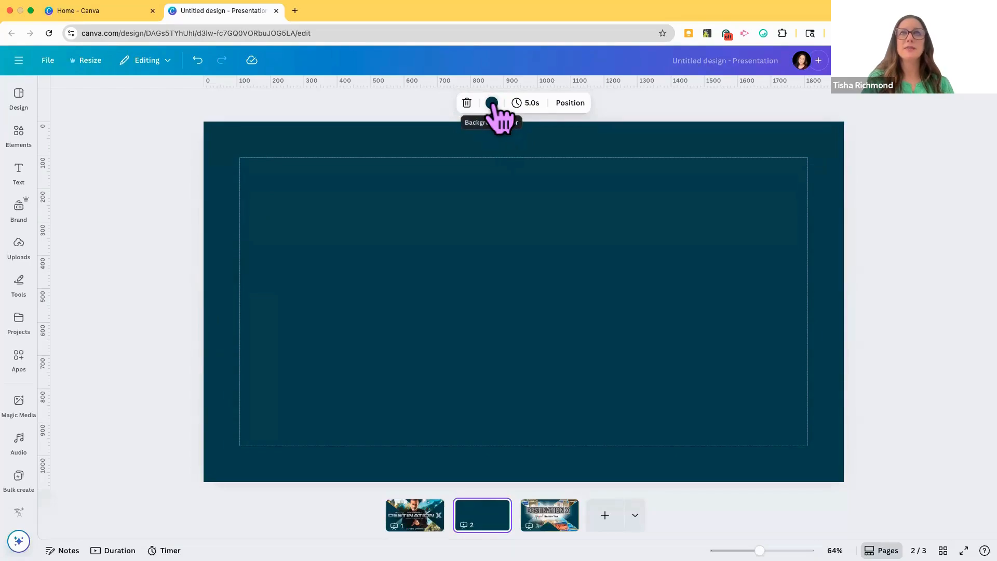
{"action": "left_click", "coordinate": [492, 103]}
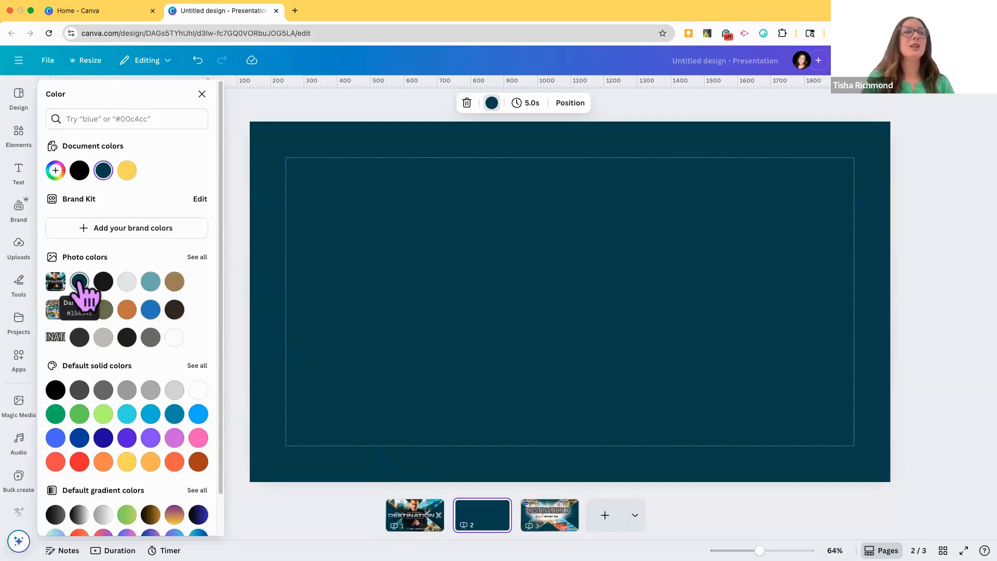
{"action": "left_click", "coordinate": [55, 170]}
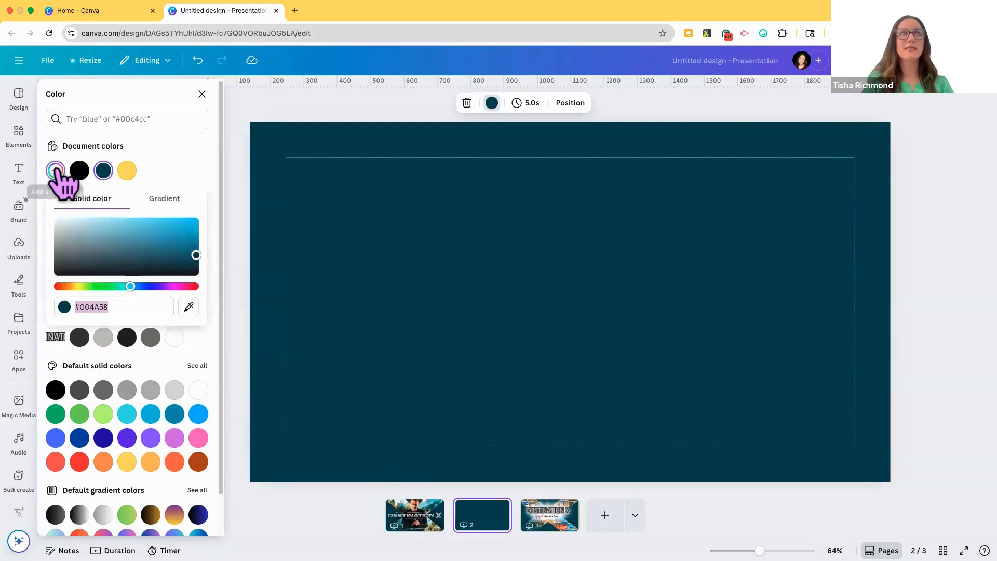
{"action": "left_click", "coordinate": [188, 306]}
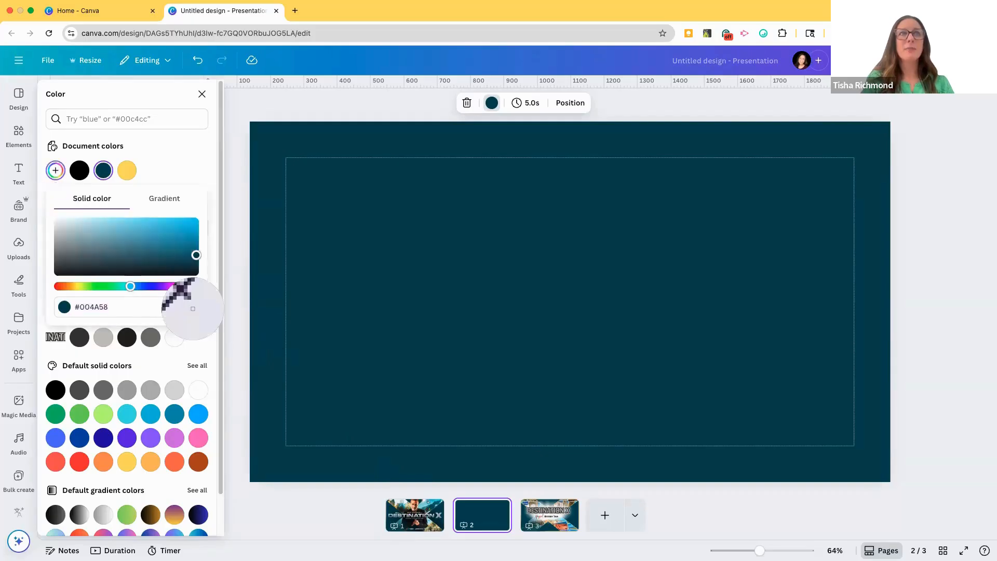
{"action": "left_click", "coordinate": [390, 507]}
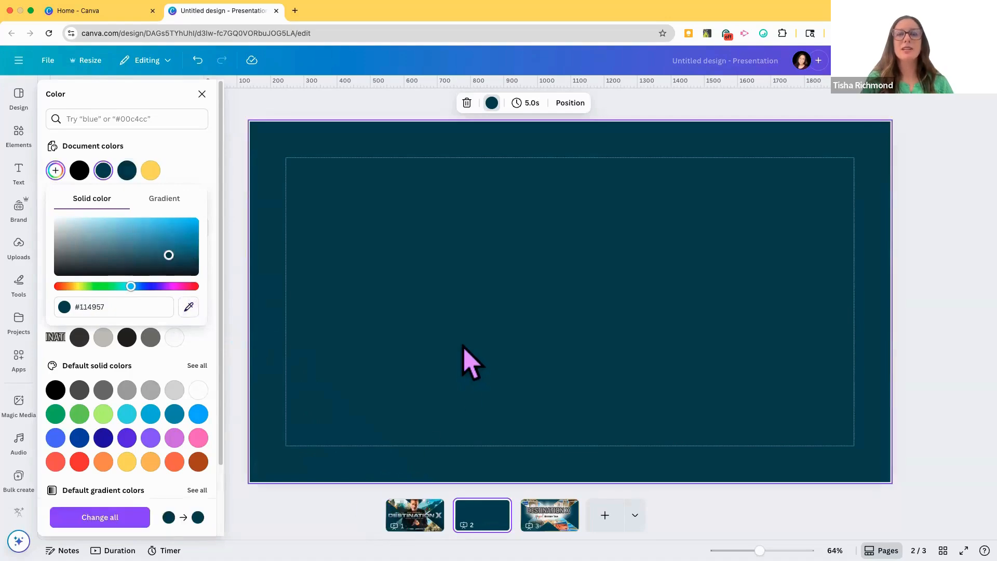
{"action": "left_click", "coordinate": [470, 364]}
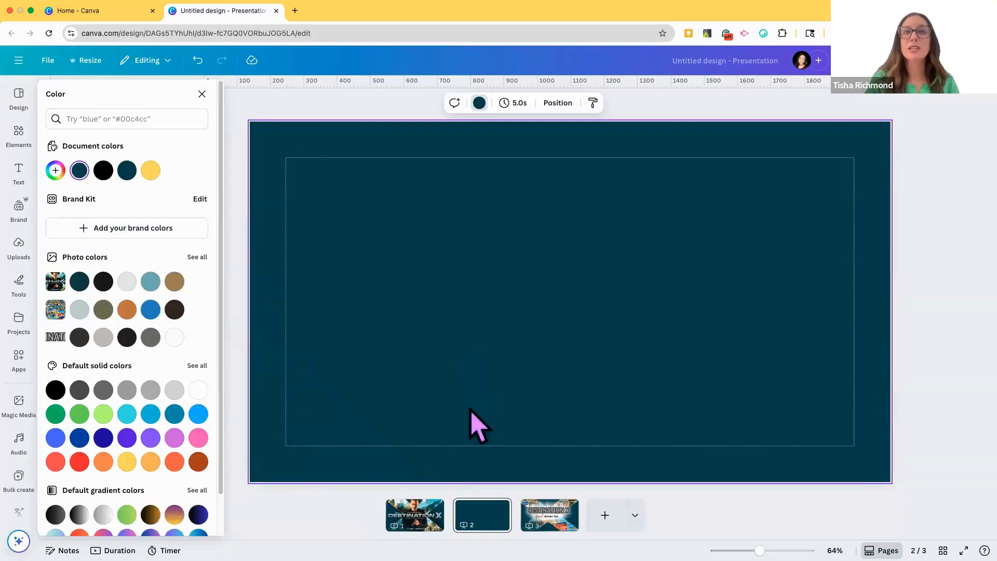
{"action": "left_click", "coordinate": [202, 95]}
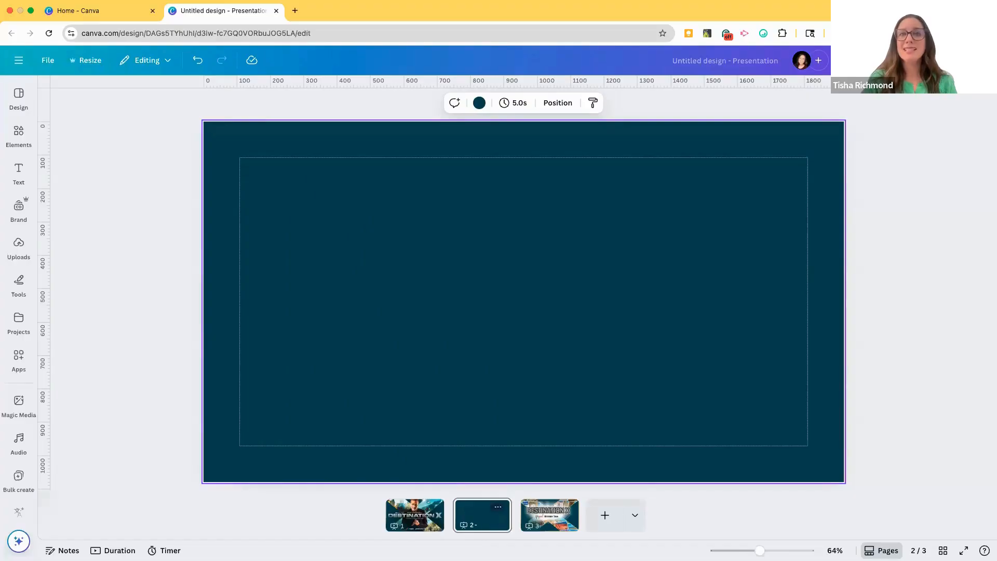
Step: Search the graphics library for "X" and look through the results for a shape suited to page 2
{"action": "left_click", "coordinate": [481, 519]}
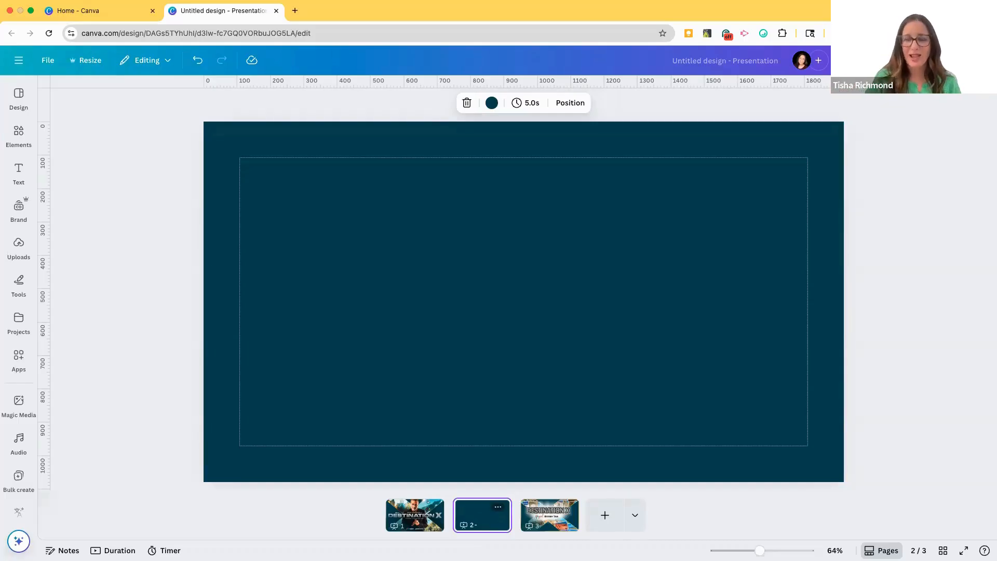
{"action": "left_click", "coordinate": [21, 132]}
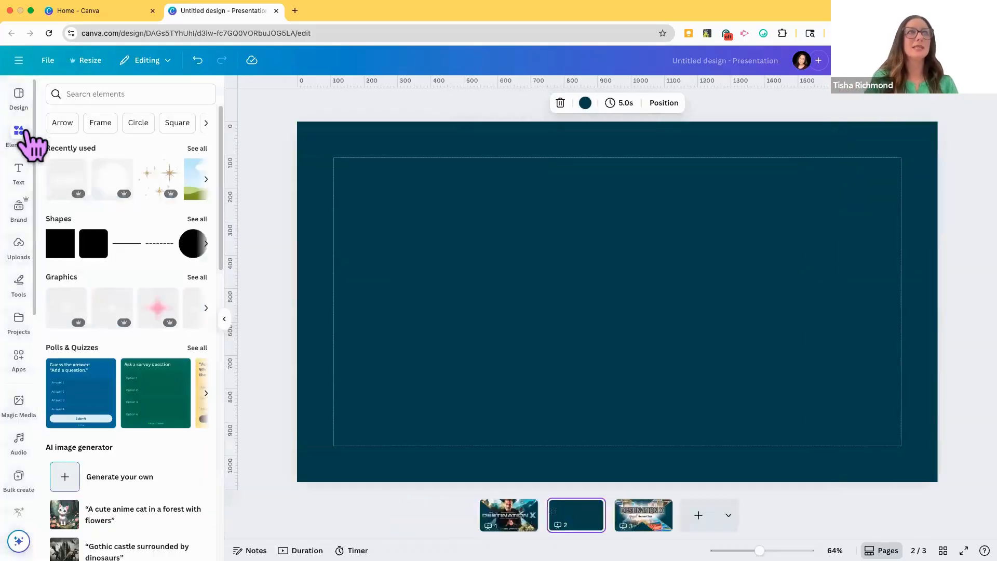
{"action": "left_click", "coordinate": [86, 94]}
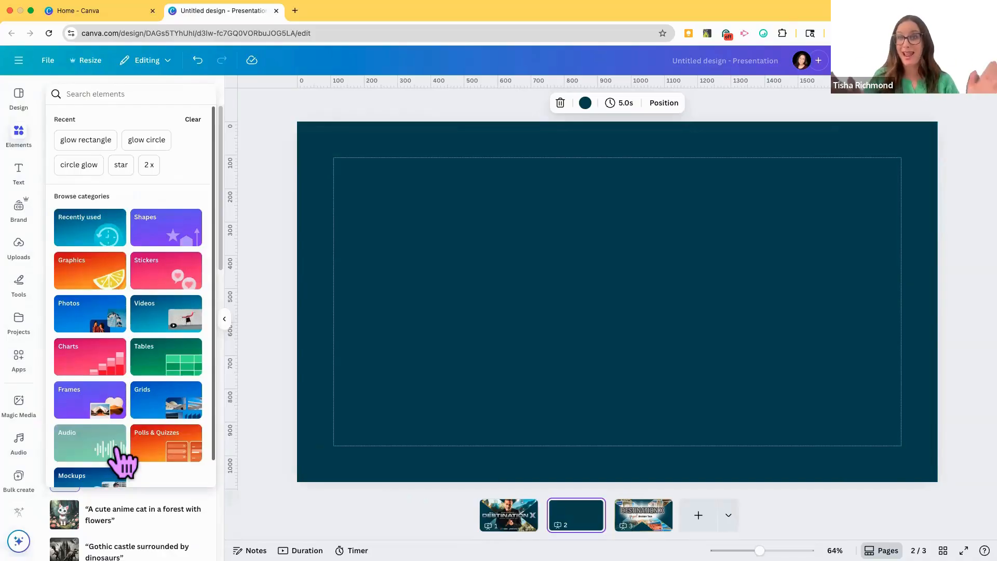
{"action": "left_click", "coordinate": [86, 272]}
{"action": "left_click", "coordinate": [107, 115]}
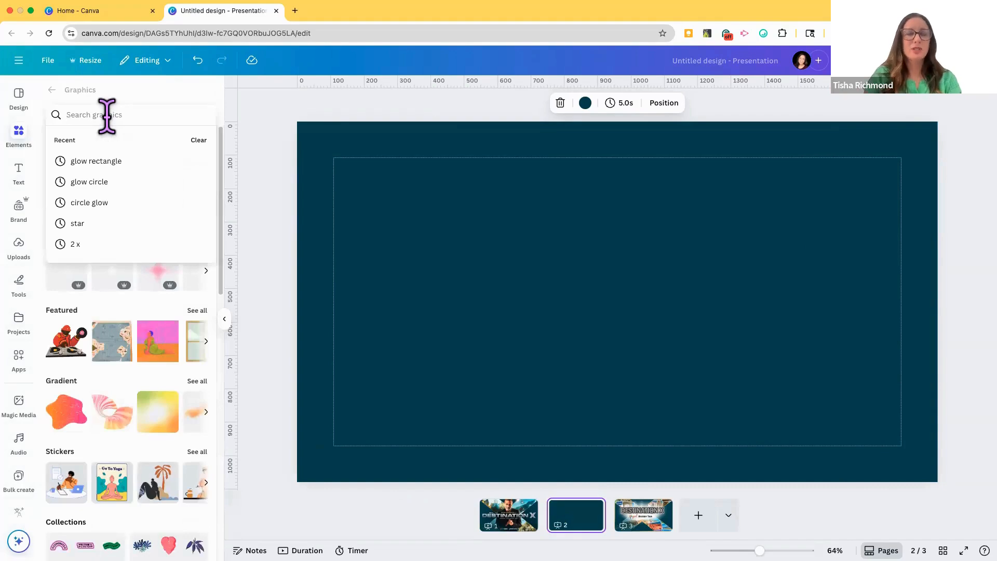
{"action": "type", "text": "X"}
{"action": "key", "text": "Return"}
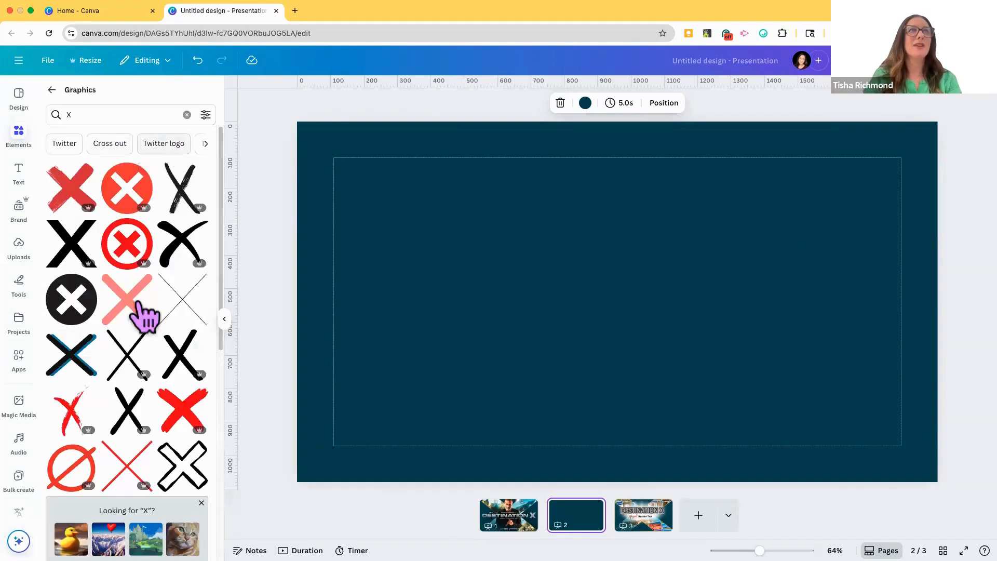
{"action": "scroll", "coordinate": [138, 407], "scroll_direction": "down", "scroll_amount": 4}
{"action": "scroll", "coordinate": [138, 407], "scroll_direction": "up", "scroll_amount": 3}
{"action": "scroll", "coordinate": [139, 408], "scroll_direction": "down", "scroll_amount": 3}
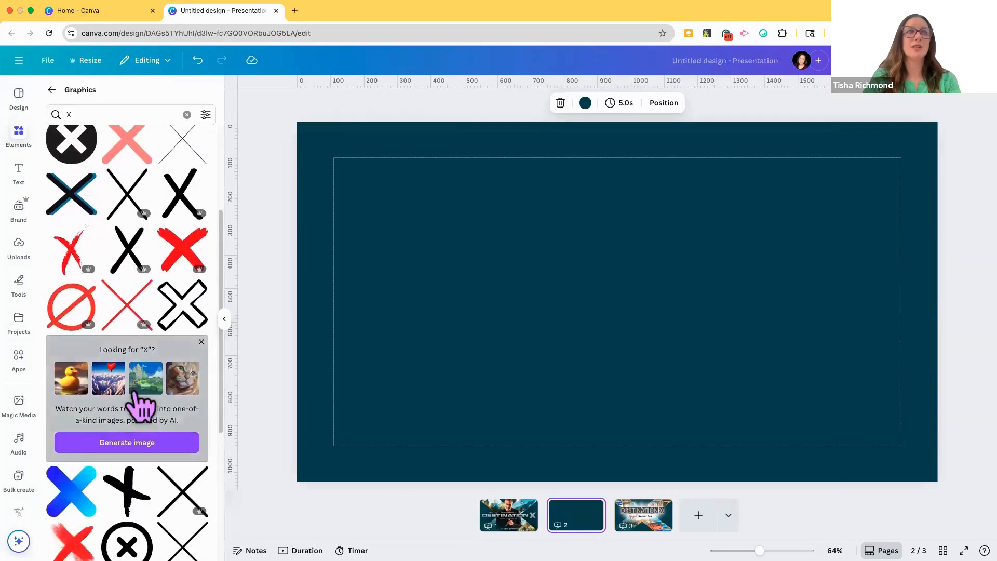
{"action": "scroll", "coordinate": [139, 406], "scroll_direction": "up", "scroll_amount": 3}
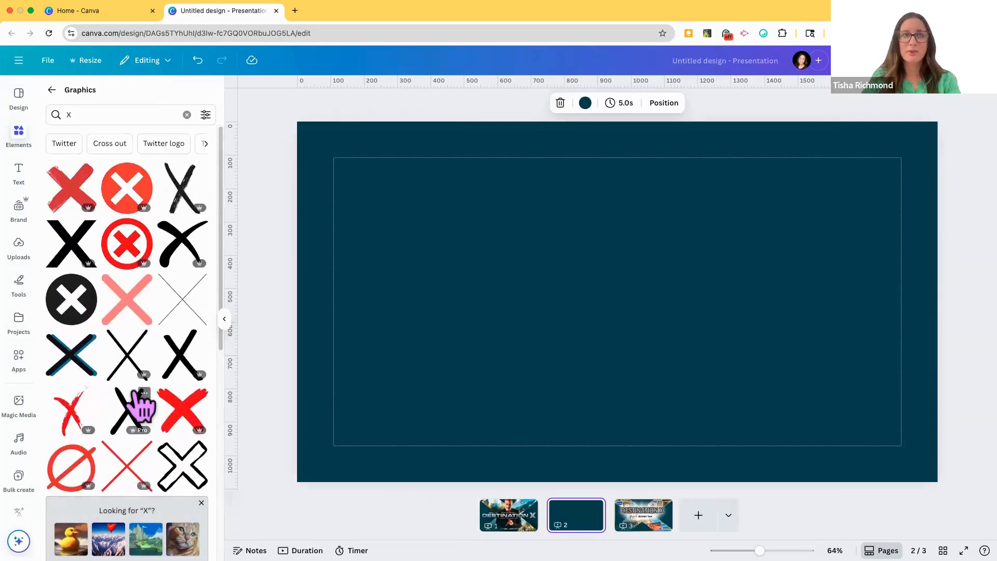
{"action": "left_click", "coordinate": [186, 114]}
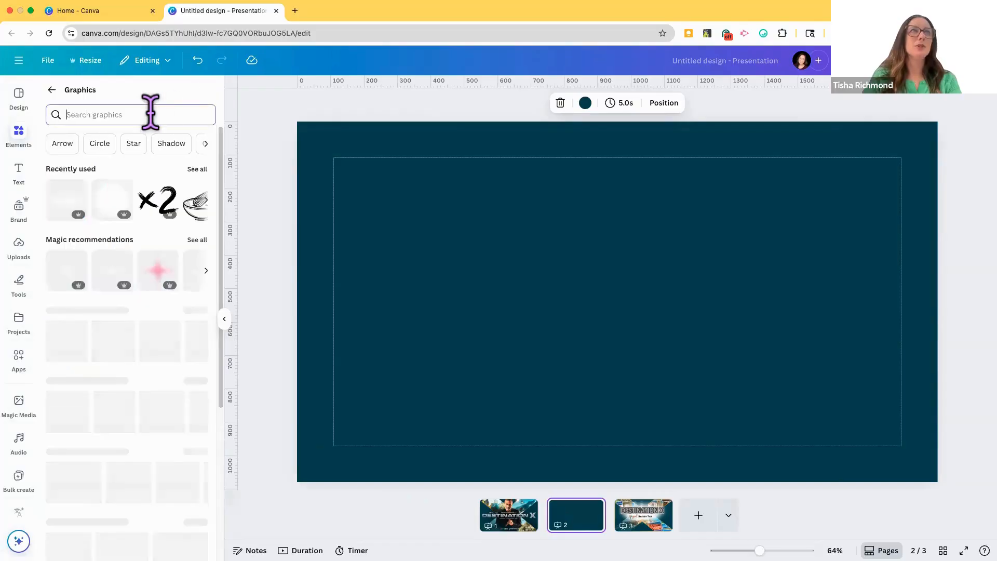
{"action": "left_click", "coordinate": [52, 90]}
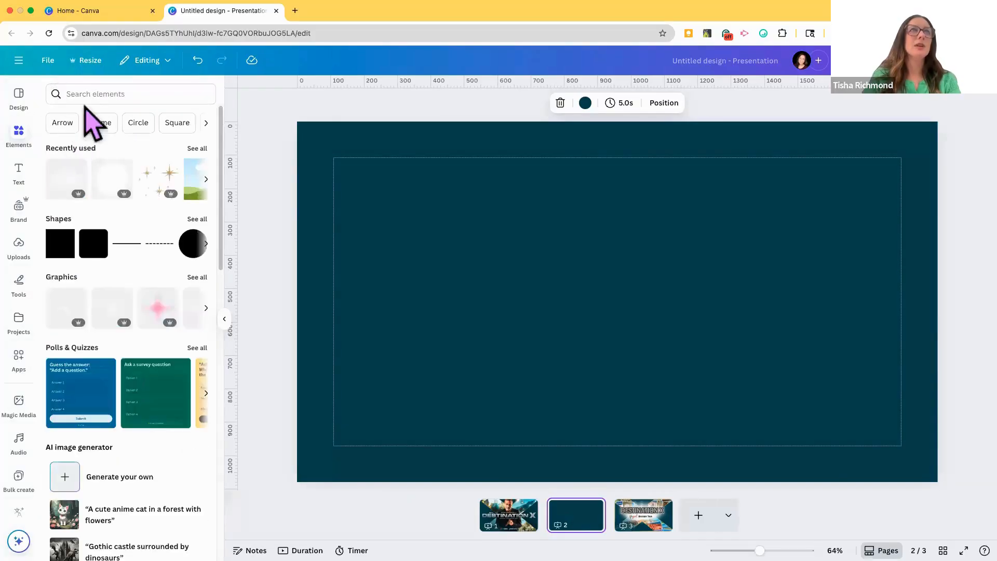
Step: Search the frames for "x" and add the wide, bold X-shaped frame to page 2
{"action": "left_click", "coordinate": [89, 92]}
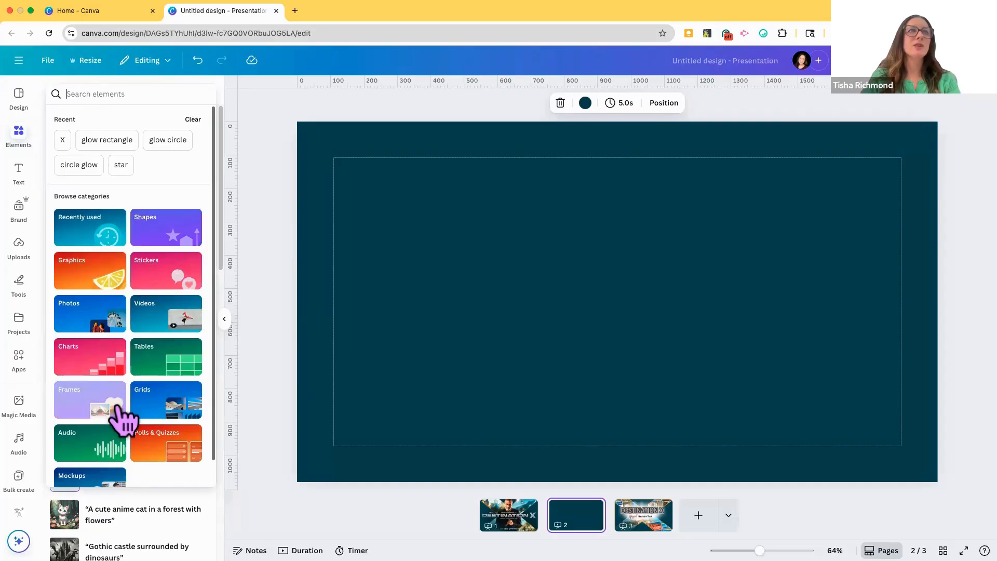
{"action": "scroll", "coordinate": [118, 408], "scroll_direction": "down", "scroll_amount": 1}
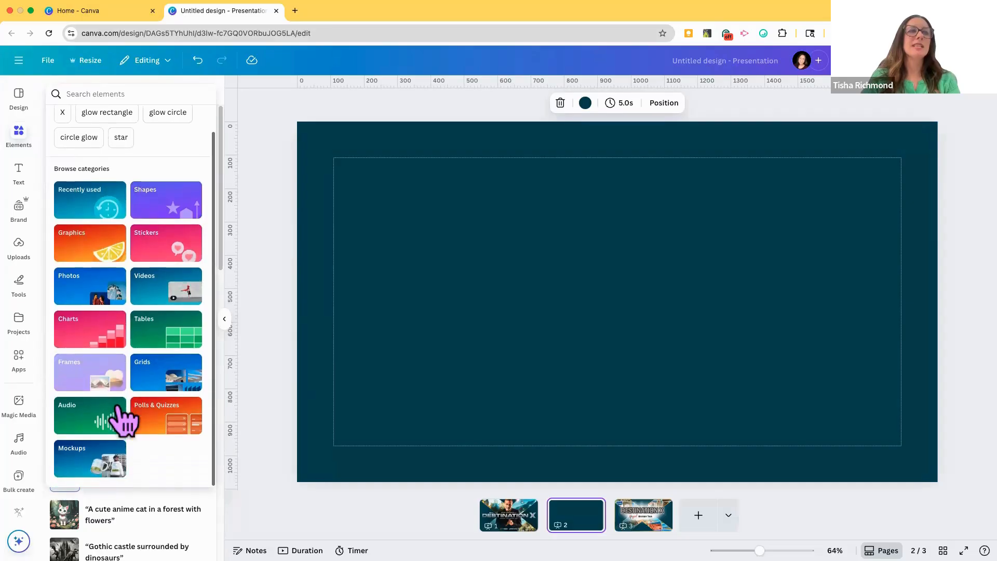
{"action": "left_click", "coordinate": [91, 373]}
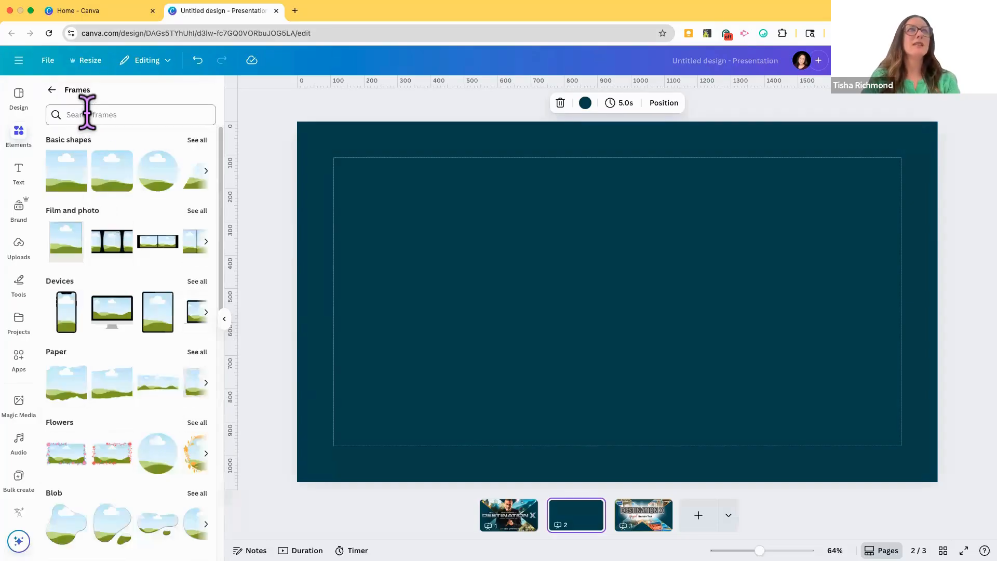
{"action": "left_click", "coordinate": [96, 114]}
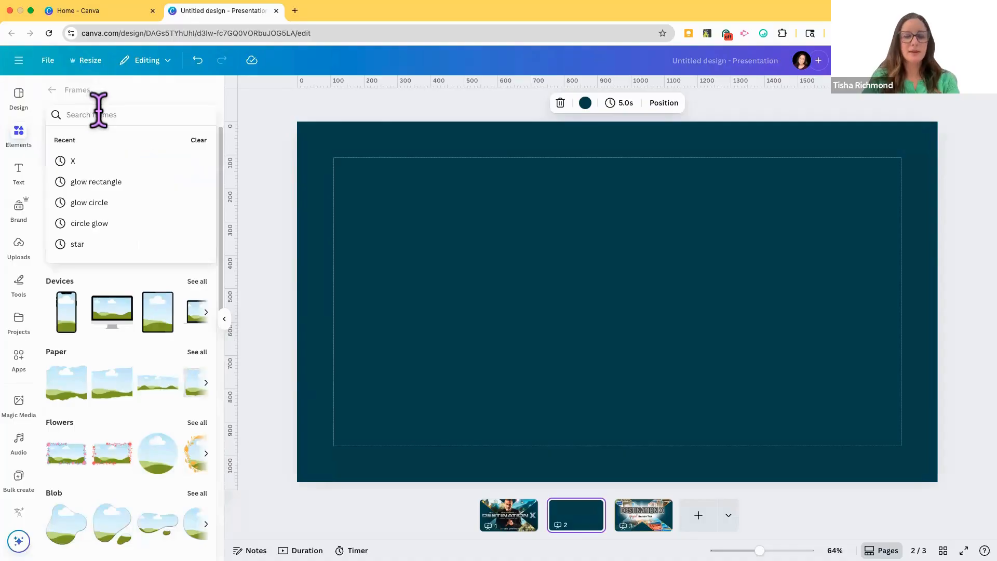
{"action": "type", "text": "x"}
{"action": "key", "text": "Return"}
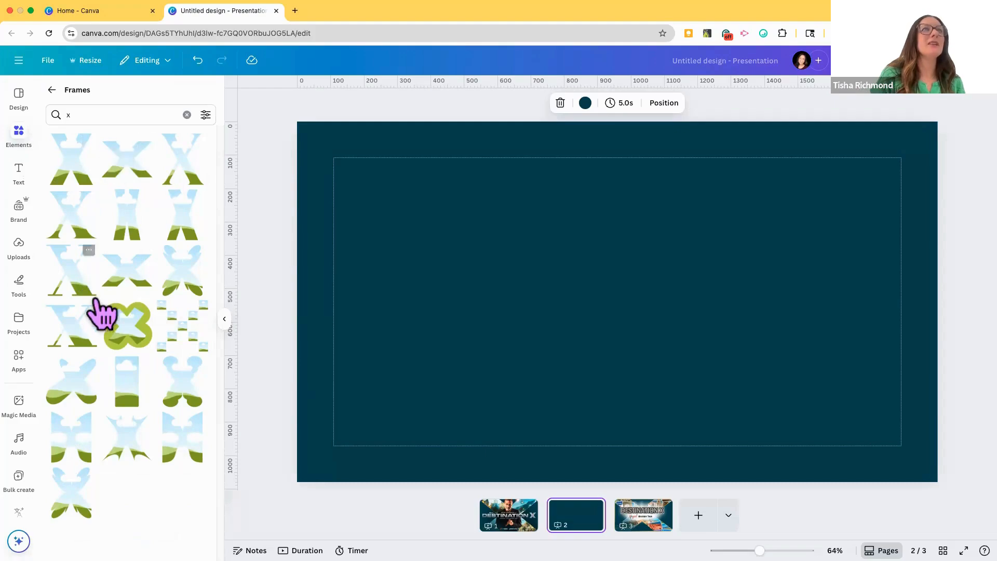
{"action": "left_click", "coordinate": [119, 279]}
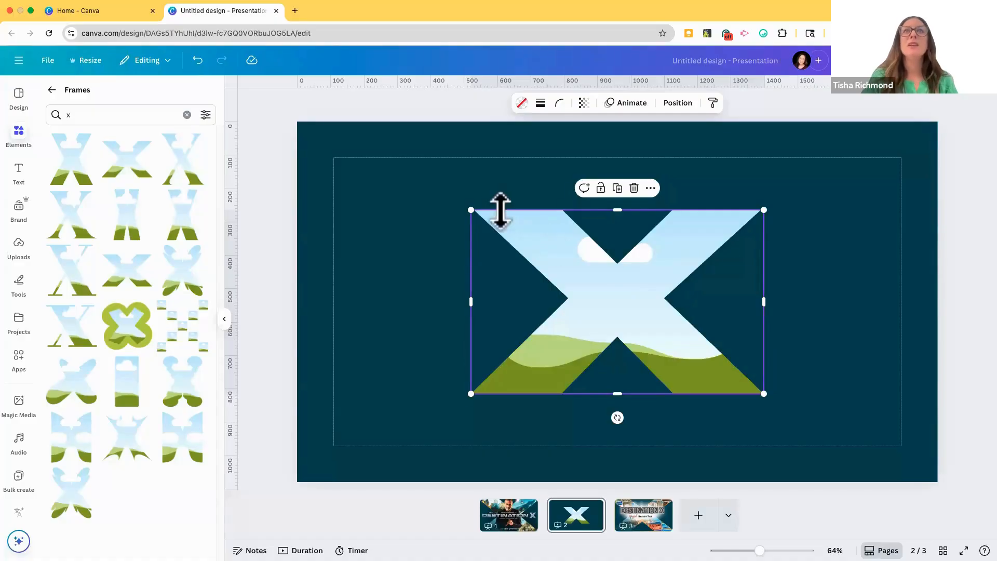
Step: Enlarge the X frame proportionally and place it near the middle of page 2
{"action": "left_click_drag", "start_coordinate": [337, 198], "coordinate": [276, 204]}
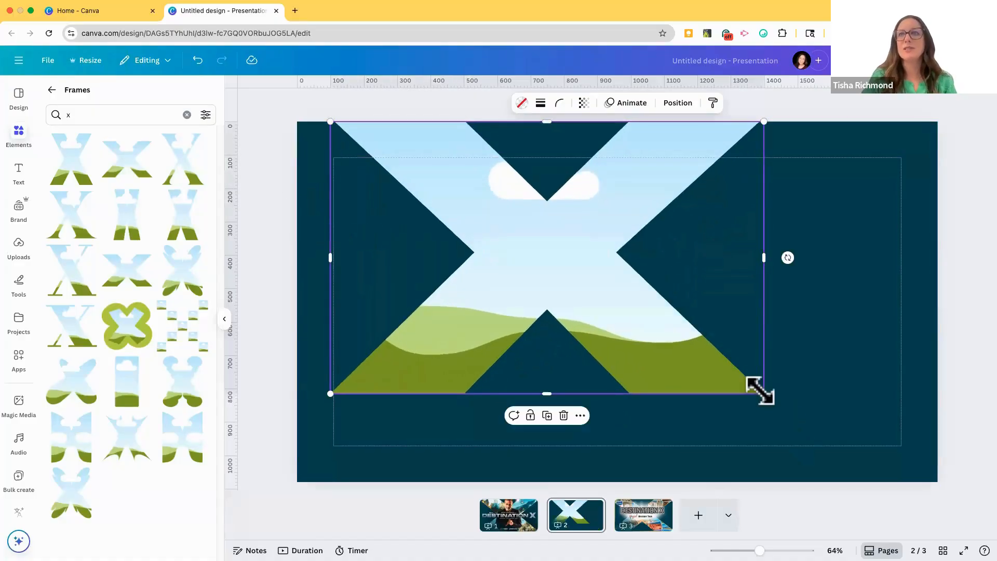
{"action": "left_click_drag", "start_coordinate": [760, 391], "coordinate": [787, 381]}
{"action": "left_click_drag", "start_coordinate": [684, 355], "coordinate": [759, 397]}
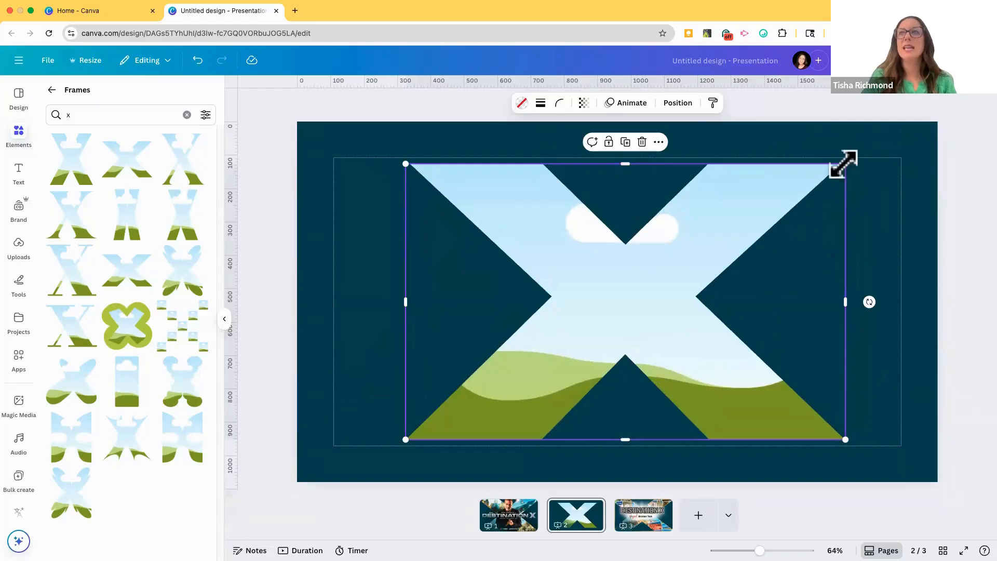
{"action": "mouse_move", "coordinate": [842, 169]}
{"action": "left_mouse_down"}
{"action": "mouse_move", "coordinate": [852, 174]}
{"action": "mouse_move", "coordinate": [852, 162]}
{"action": "left_mouse_up"}
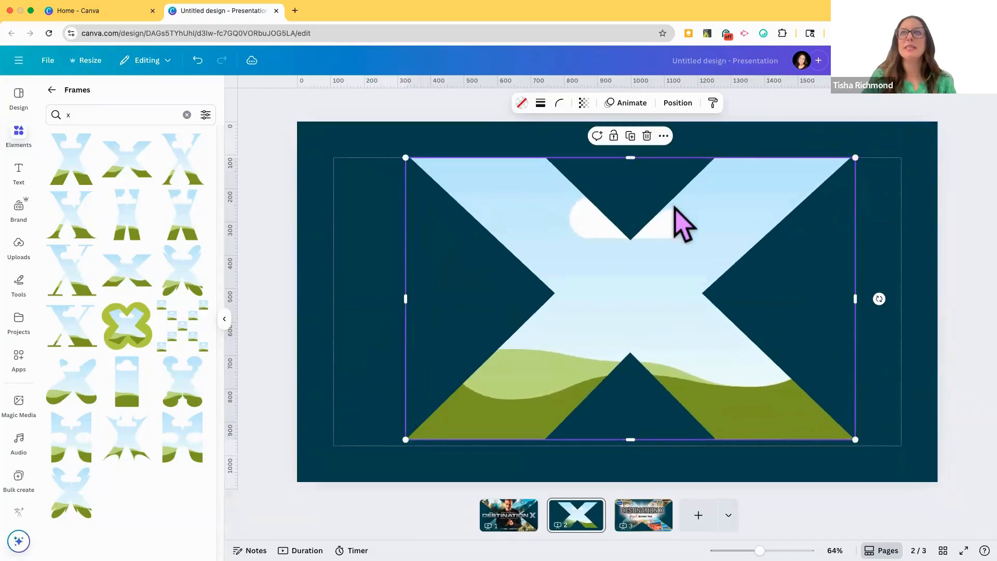
Step: Flatten the X frame from its upper edge and scale it up to span the full width of the page
{"action": "left_click_drag", "start_coordinate": [631, 176], "coordinate": [647, 219]}
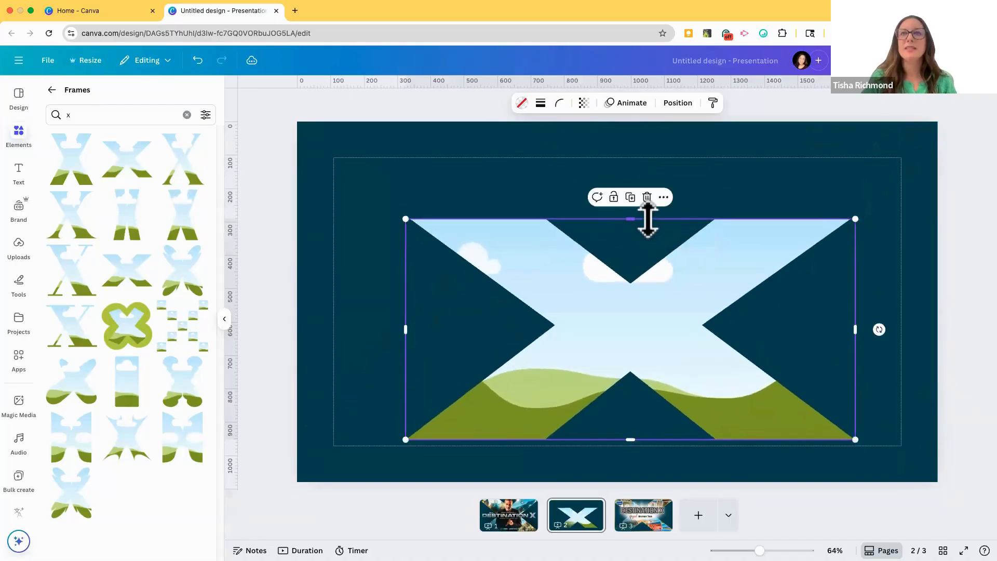
{"action": "left_click_drag", "start_coordinate": [696, 338], "coordinate": [584, 242]}
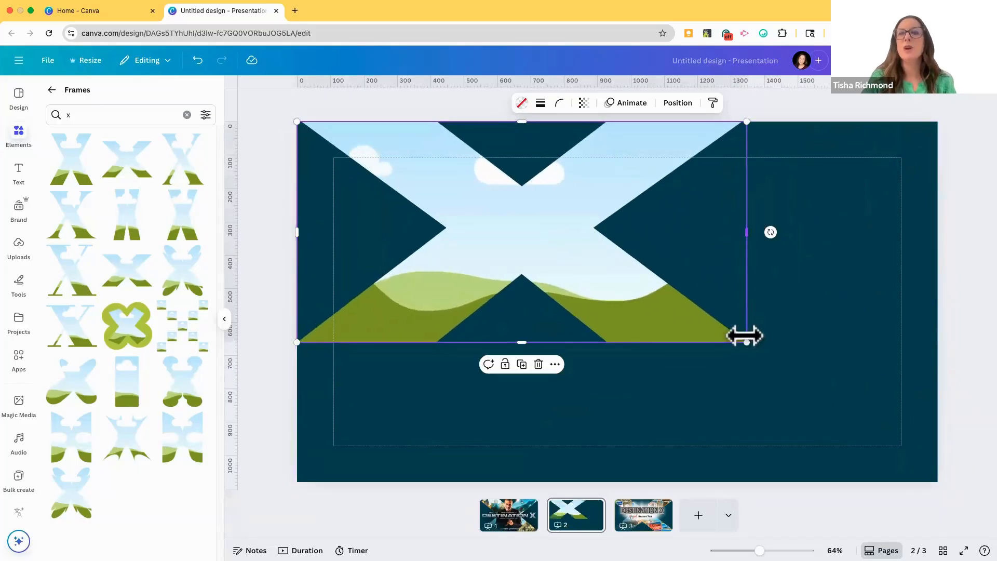
{"action": "mouse_move", "coordinate": [809, 396]}
{"action": "left_mouse_down"}
{"action": "mouse_move", "coordinate": [871, 474]}
{"action": "mouse_move", "coordinate": [915, 508]}
{"action": "mouse_move", "coordinate": [799, 399]}
{"action": "left_mouse_up"}
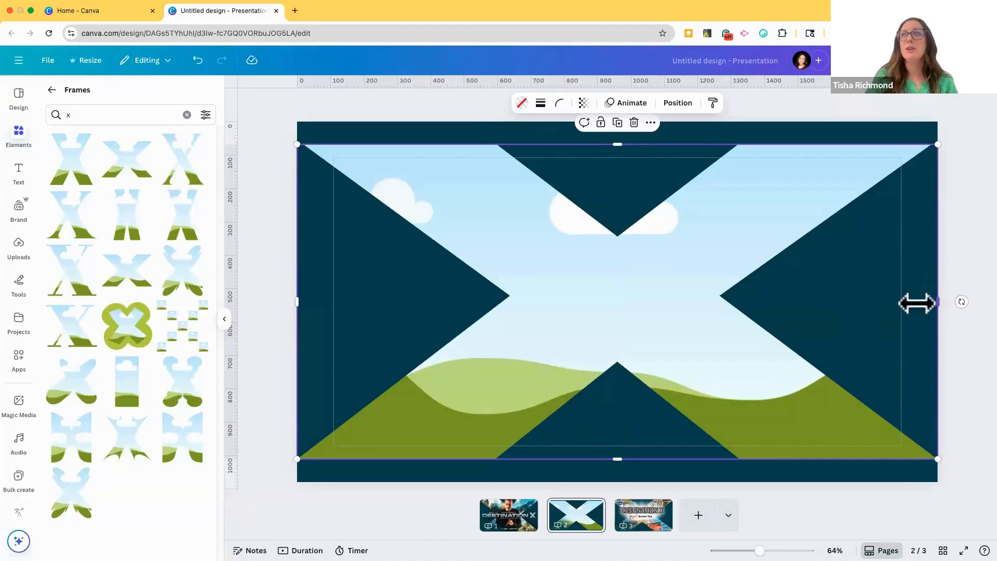
Step: Stretch the X frame slightly beyond the page's side and upper edges and center it horizontally so it fills the page
{"action": "left_click_drag", "start_coordinate": [917, 302], "coordinate": [902, 276]}
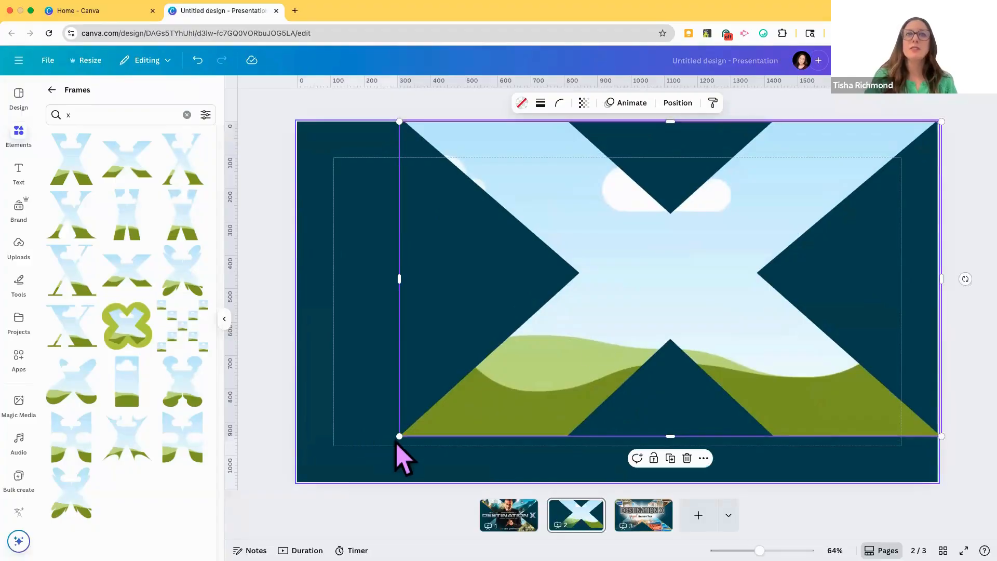
{"action": "left_click_drag", "start_coordinate": [400, 437], "coordinate": [281, 444]}
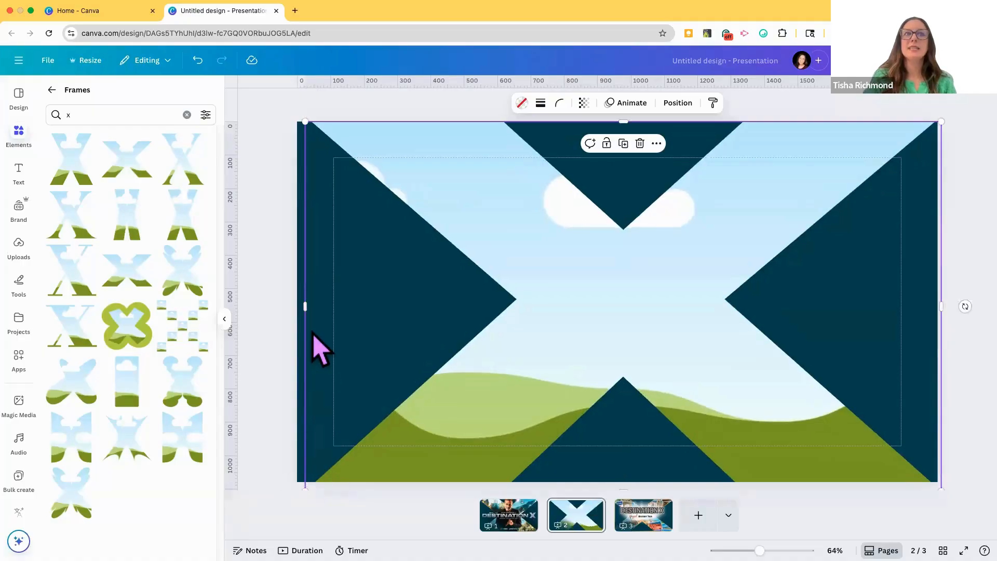
{"action": "left_click_drag", "start_coordinate": [304, 303], "coordinate": [256, 309]}
{"action": "left_click_drag", "start_coordinate": [452, 383], "coordinate": [470, 357]}
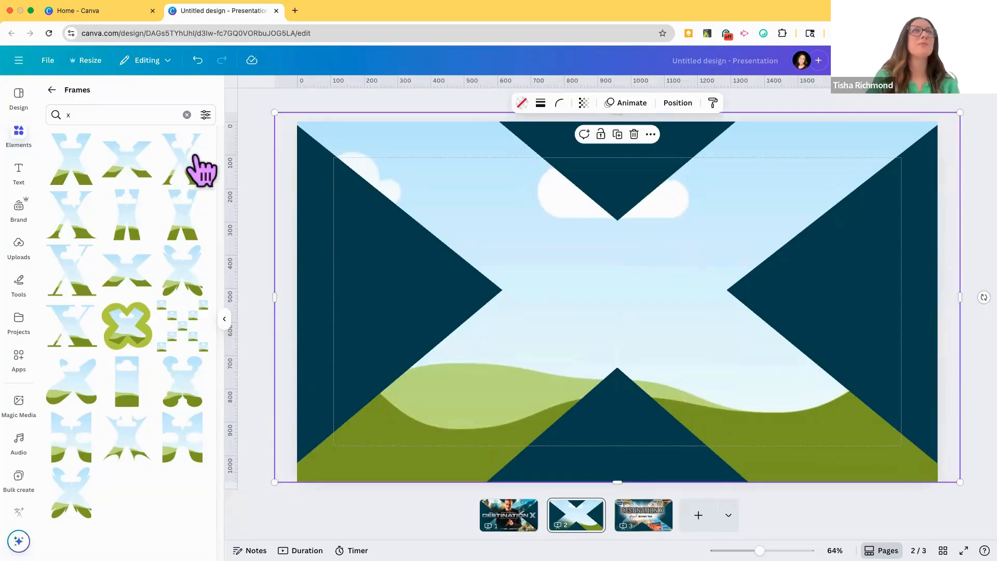
Step: Leave the frame results and search the photo library for "international"
{"action": "left_click", "coordinate": [187, 115]}
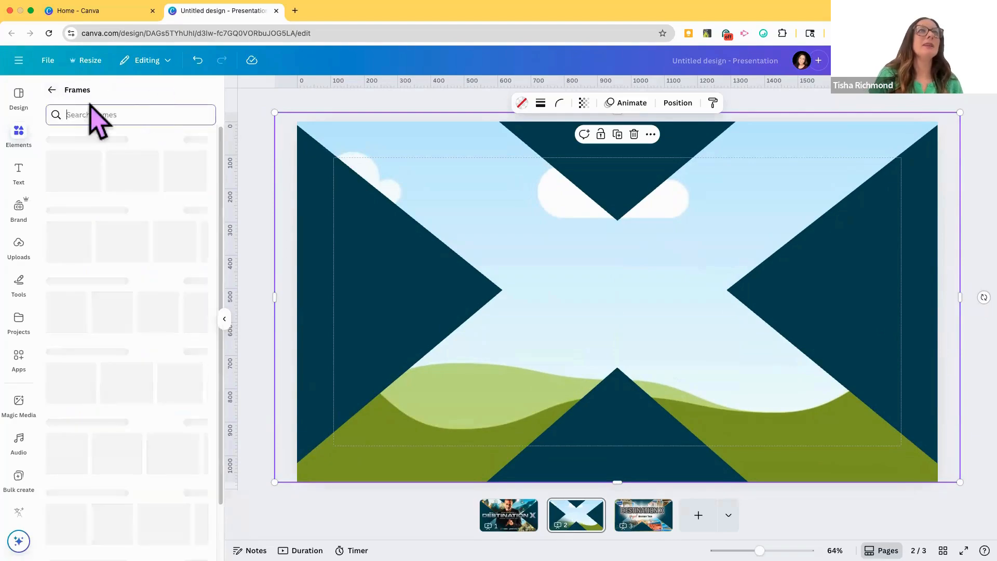
{"action": "left_click", "coordinate": [52, 90]}
{"action": "left_click", "coordinate": [101, 93]}
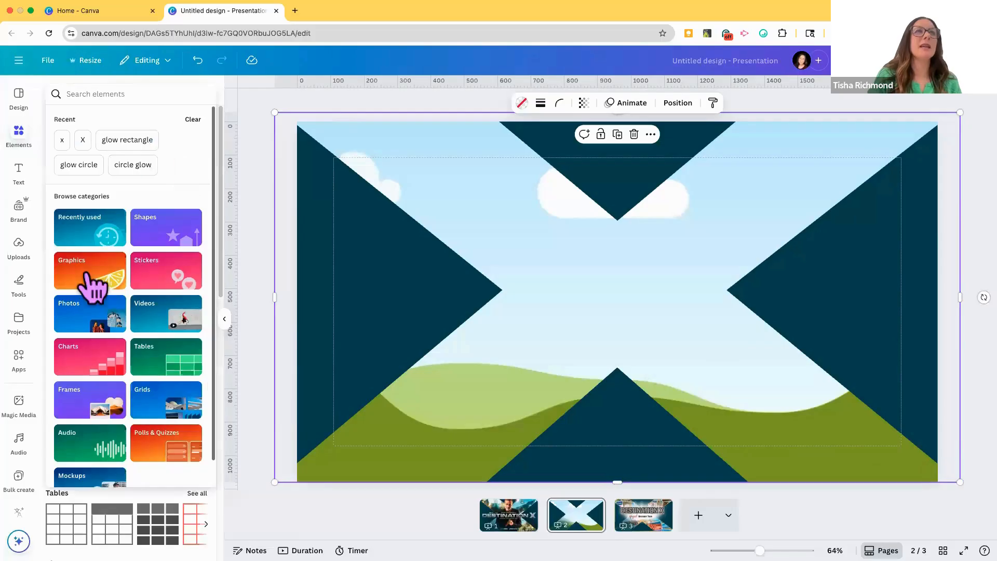
{"action": "left_click", "coordinate": [96, 330]}
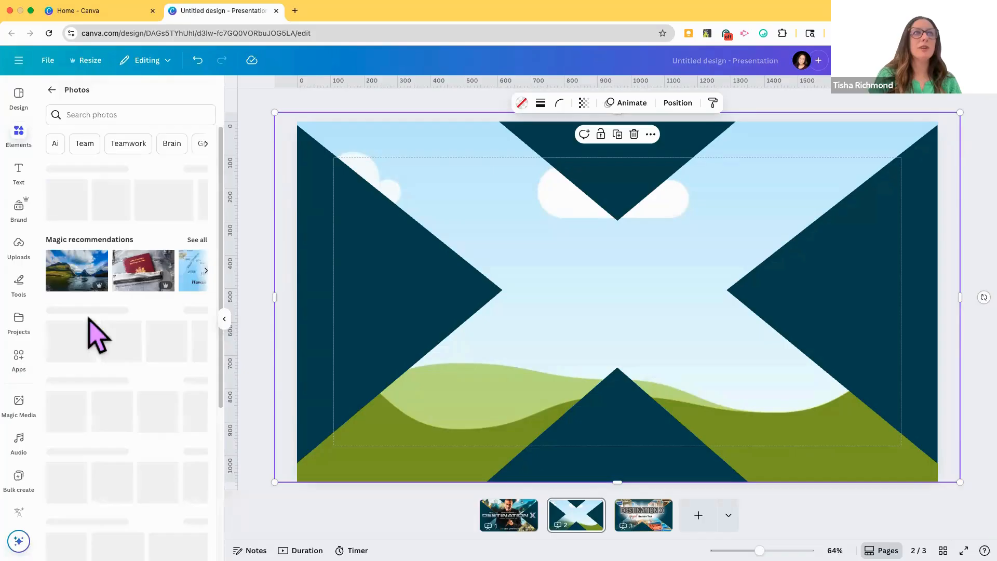
{"action": "left_click", "coordinate": [105, 115]}
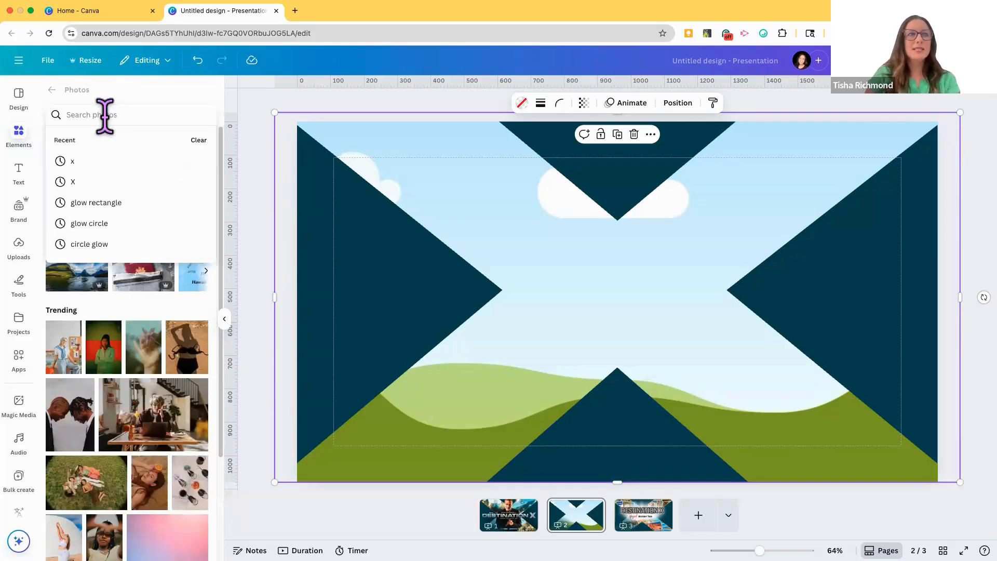
{"action": "type", "text": "internati"}
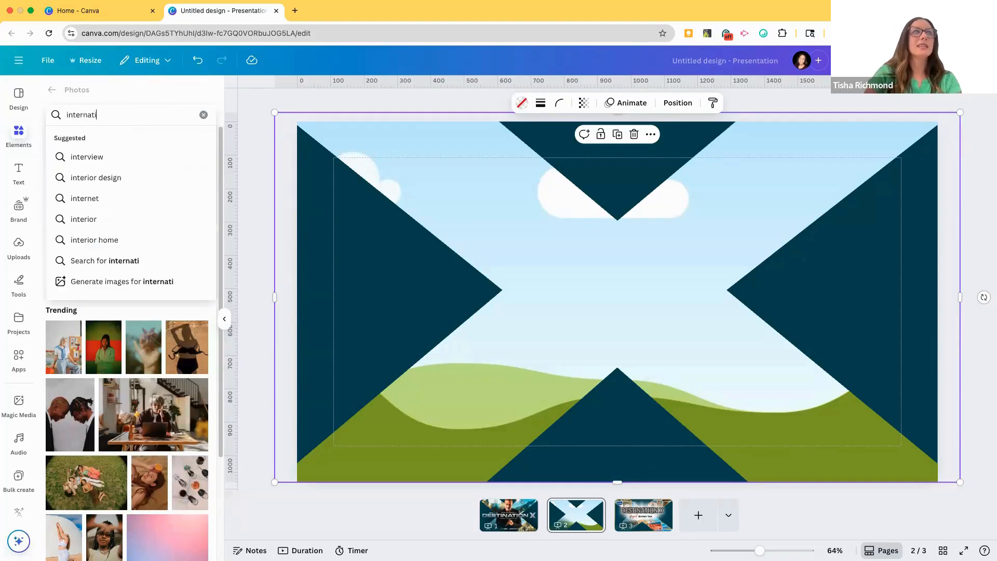
{"action": "type", "text": "onal"}
{"action": "key", "text": "Return"}
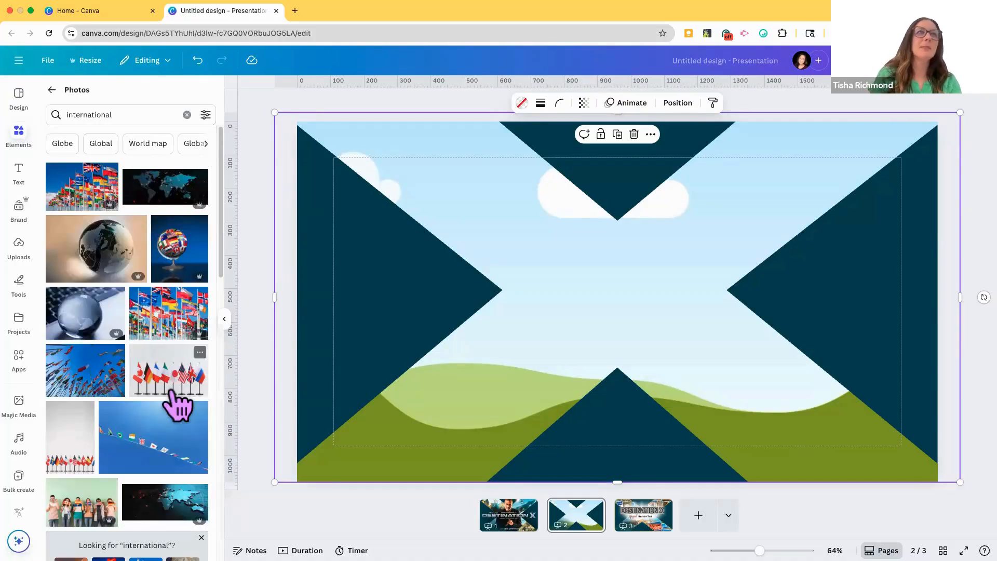
Step: Fill the X frame on page 2 with the photo of many national flags on poles against a blue sky
{"action": "scroll", "coordinate": [187, 419], "scroll_direction": "down", "scroll_amount": 5}
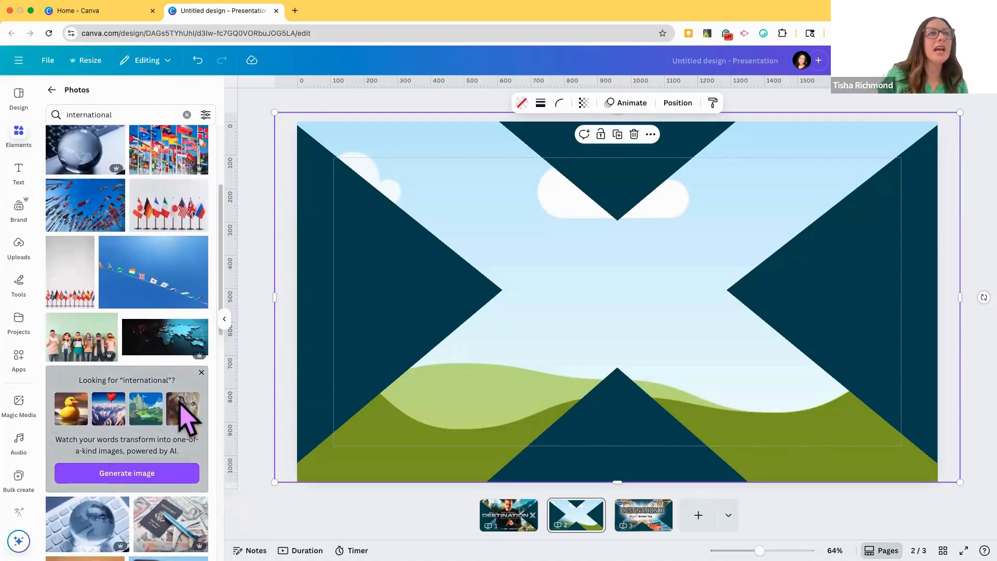
{"action": "scroll", "coordinate": [187, 418], "scroll_direction": "down", "scroll_amount": 7}
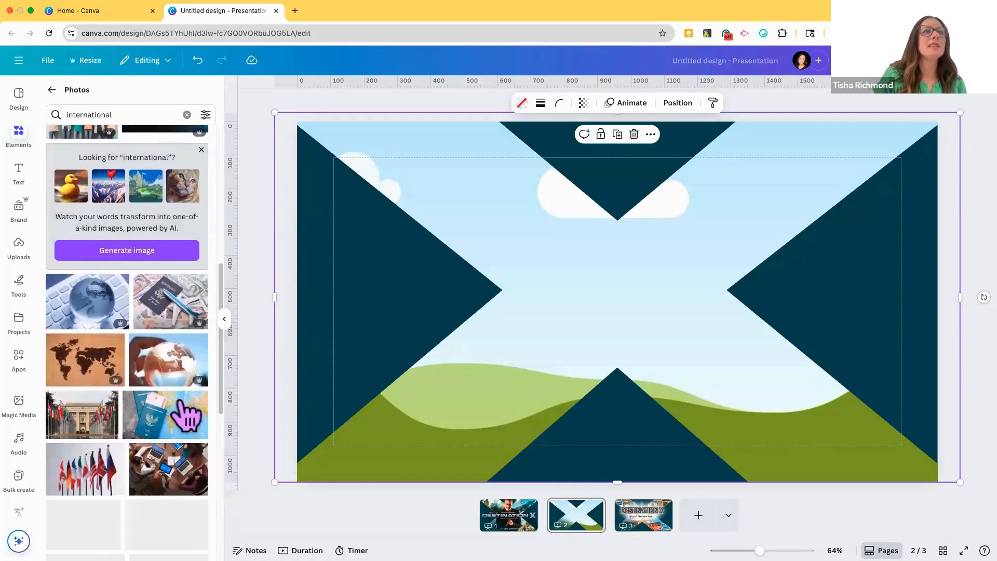
{"action": "scroll", "coordinate": [187, 421], "scroll_direction": "down", "scroll_amount": 3}
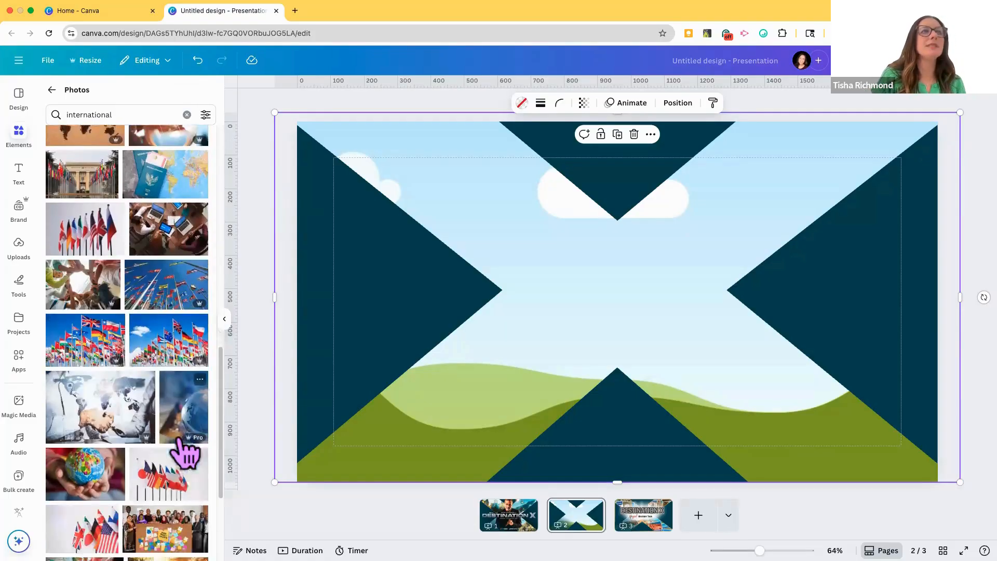
{"action": "scroll", "coordinate": [185, 452], "scroll_direction": "down", "scroll_amount": 3}
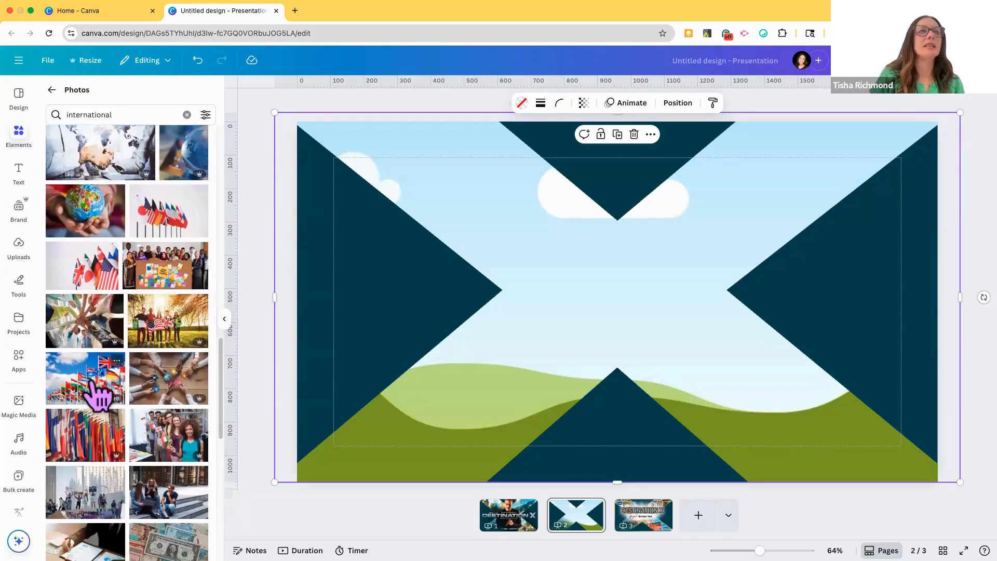
{"action": "left_click", "coordinate": [98, 395]}
{"action": "left_click_drag", "start_coordinate": [548, 331], "coordinate": [594, 461]}
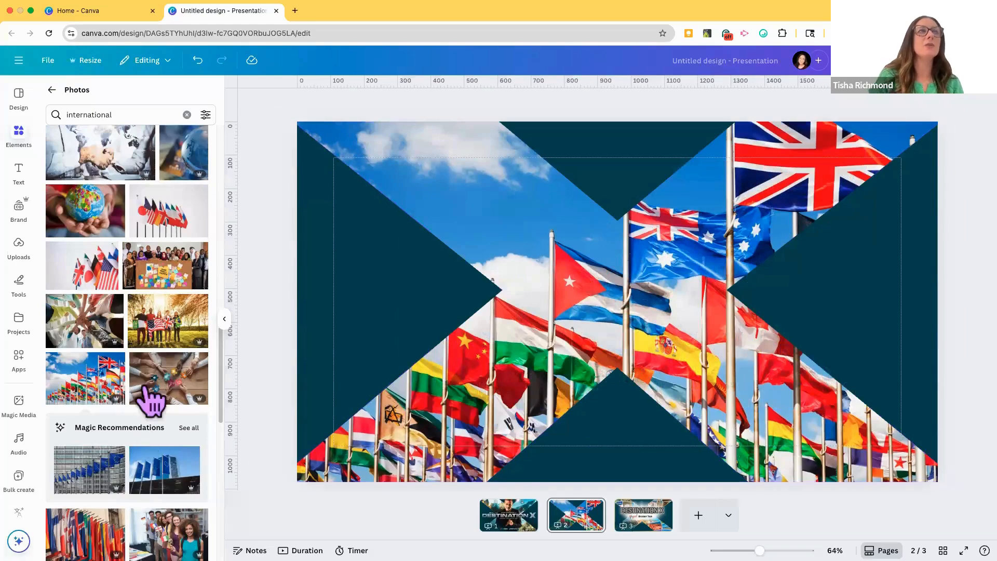
Step: Search the photos for "map" and replace the X frame's flag image with the antique map of the Mediterranean region
{"action": "left_click", "coordinate": [151, 115]}
{"action": "left_click_drag", "start_coordinate": [36, 115], "coordinate": [33, 117]}
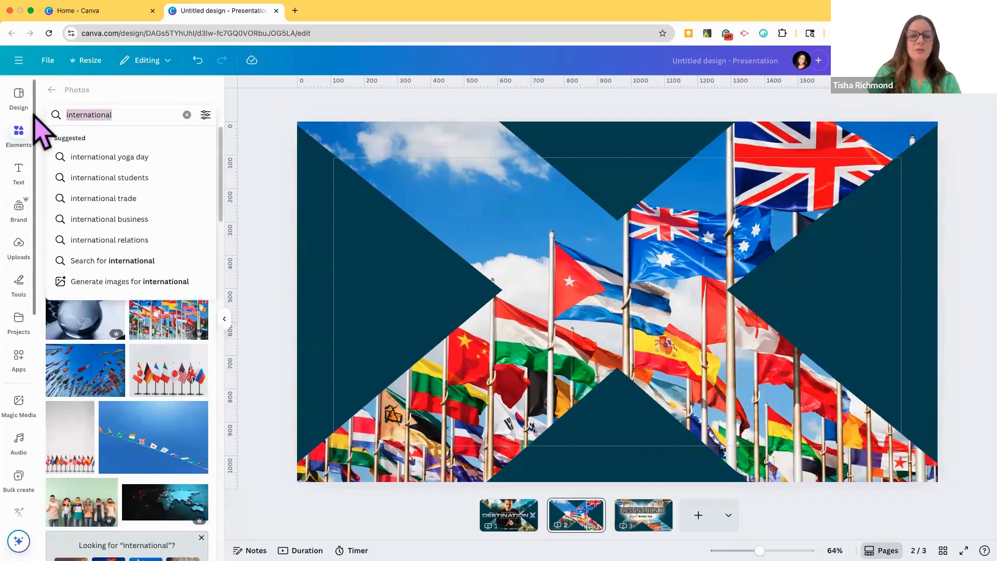
{"action": "type", "text": "map"}
{"action": "key", "text": "Return"}
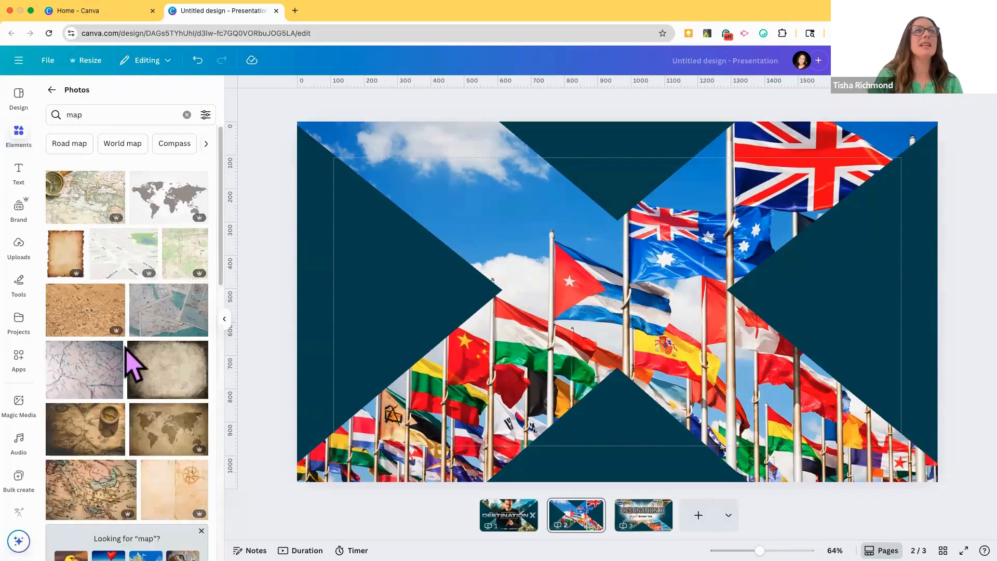
{"action": "scroll", "coordinate": [133, 364], "scroll_direction": "down", "scroll_amount": 3}
{"action": "left_click_drag", "start_coordinate": [106, 408], "coordinate": [556, 285]}
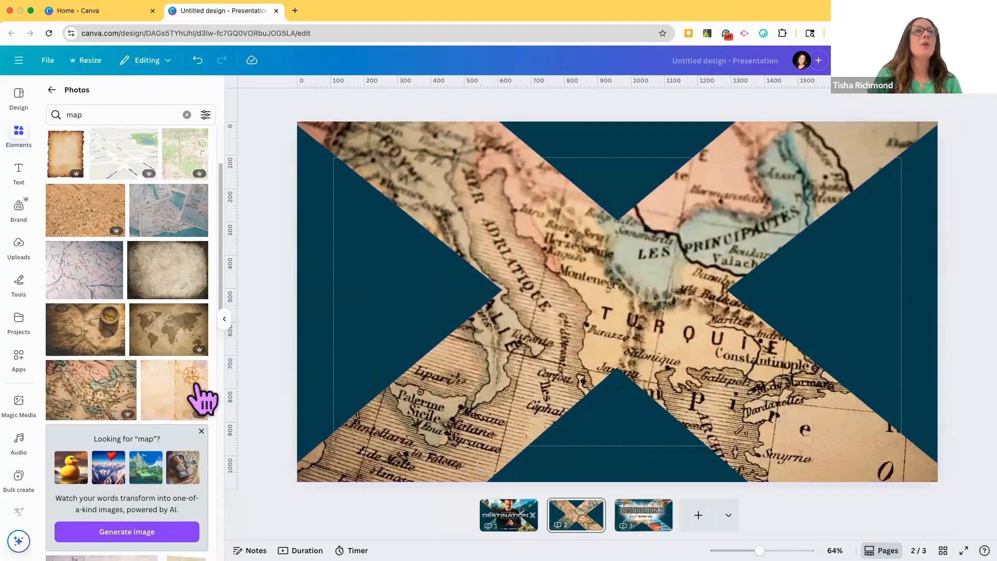
Step: Replace the antique map in the X frame with the red and white Los Angeles road map photo
{"action": "scroll", "coordinate": [201, 396], "scroll_direction": "down", "scroll_amount": 6}
{"action": "left_click_drag", "start_coordinate": [180, 413], "coordinate": [503, 329]}
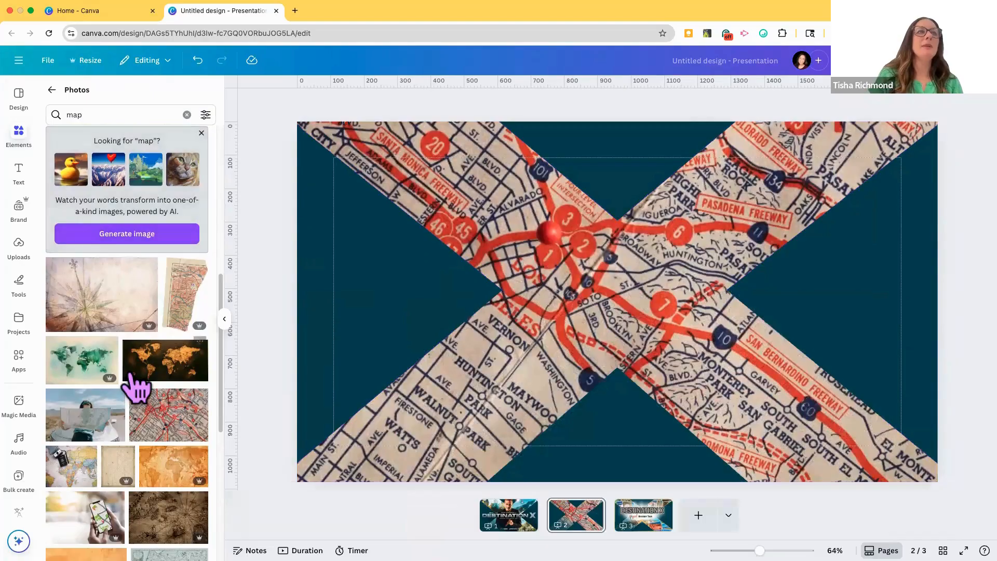
{"action": "scroll", "coordinate": [136, 387], "scroll_direction": "down", "scroll_amount": 5}
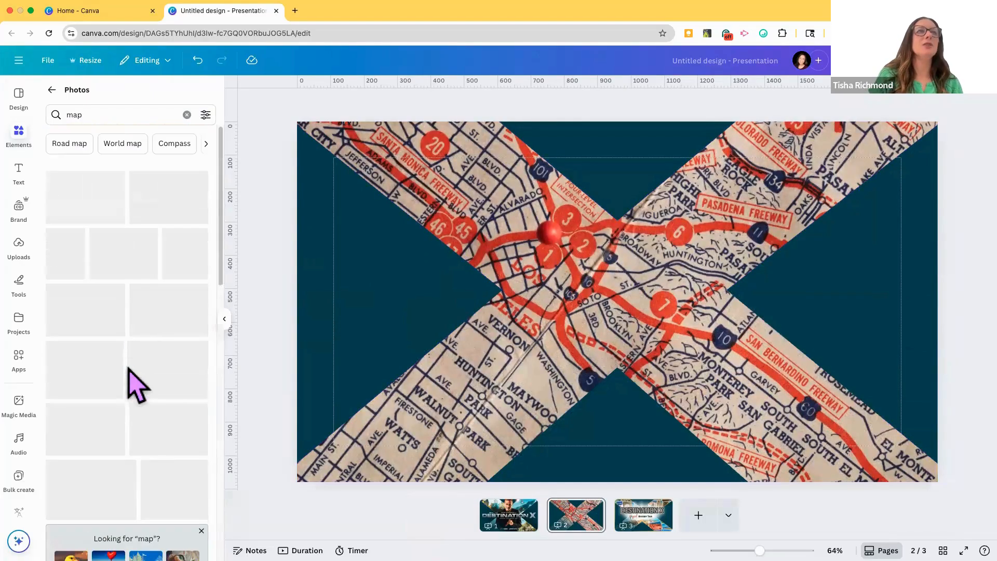
Step: Search the photos for "country collage" and look through the results for a suitable frame image
{"action": "left_click", "coordinate": [127, 114]}
{"action": "type", "text": "co"}
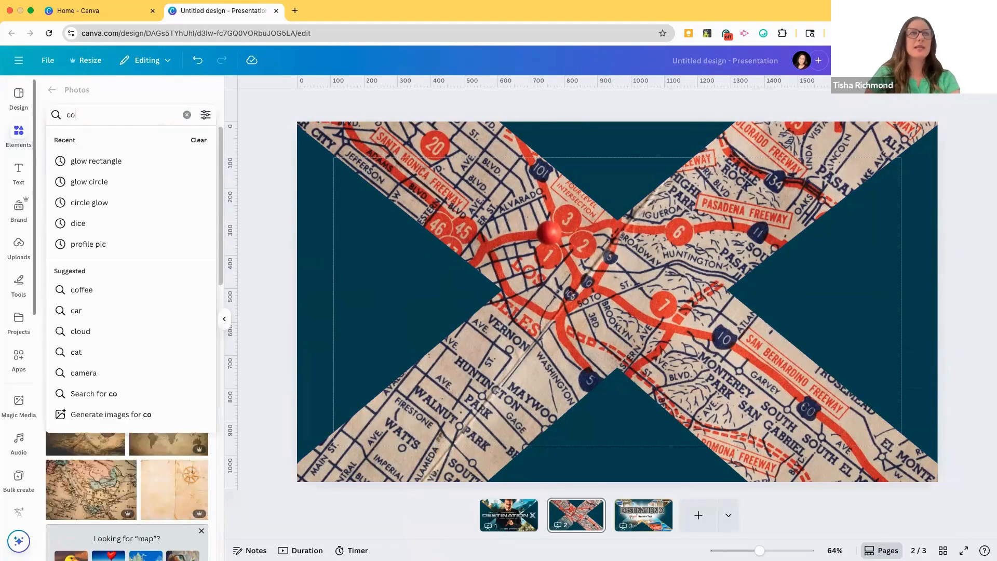
{"action": "type", "text": "unt"}
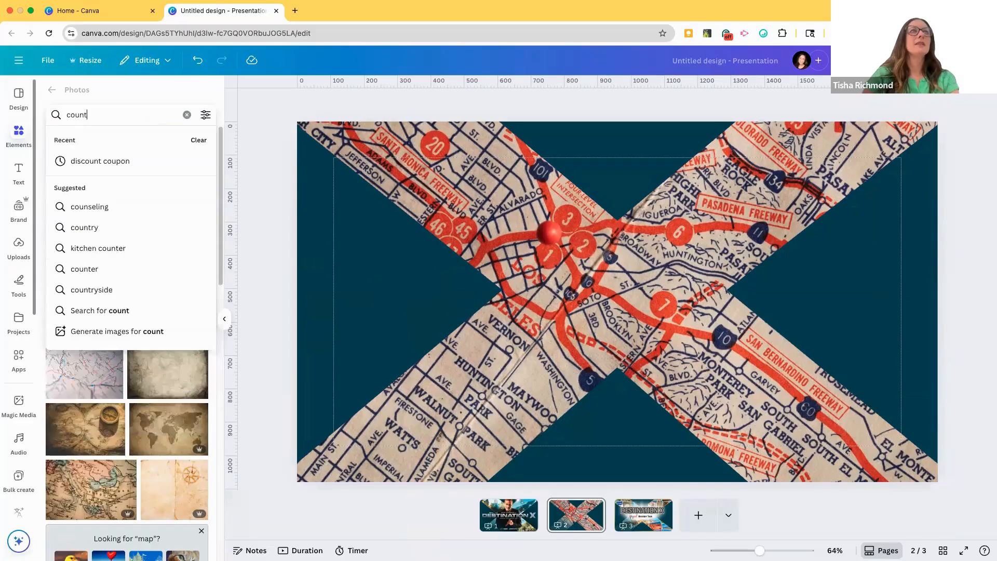
{"action": "type", "text": "ry collage"}
{"action": "key", "text": "Return"}
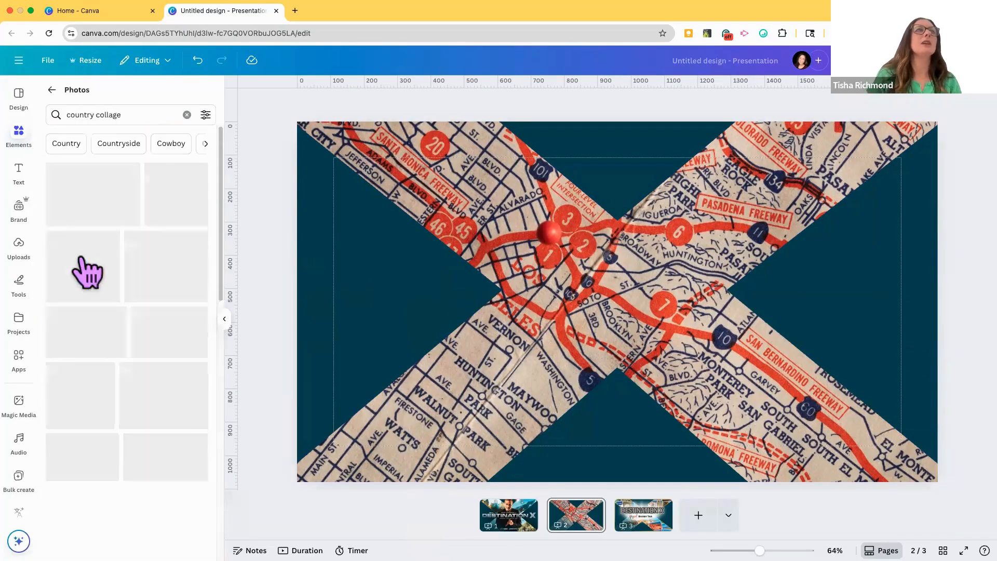
{"action": "scroll", "coordinate": [132, 465], "scroll_direction": "down", "scroll_amount": 10}
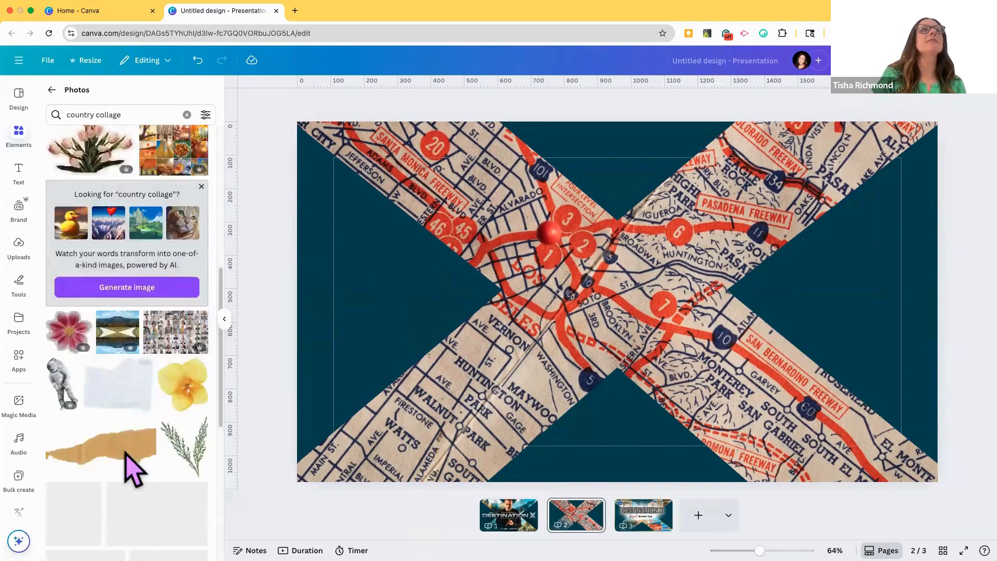
{"action": "scroll", "coordinate": [127, 447], "scroll_direction": "up", "scroll_amount": 10}
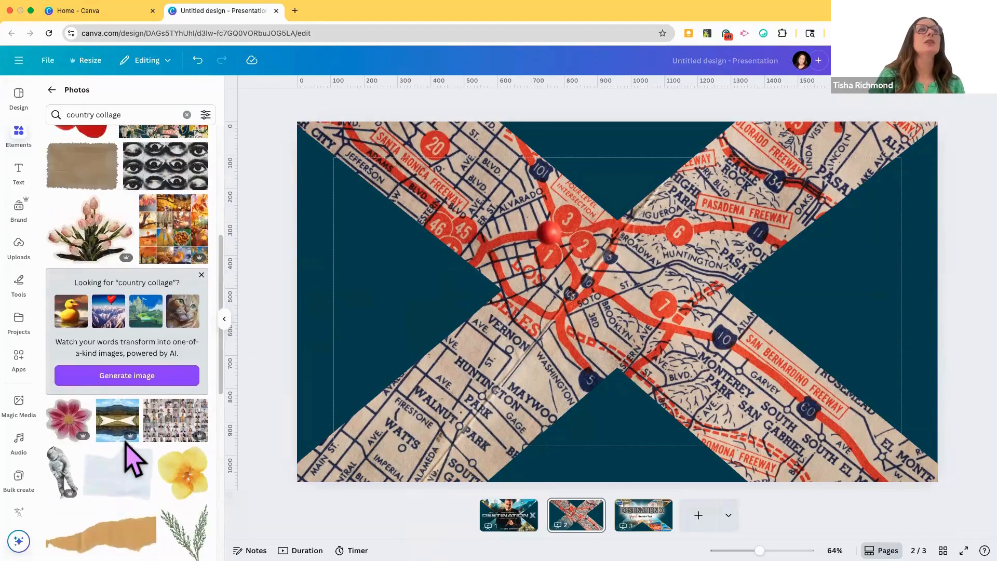
{"action": "scroll", "coordinate": [133, 447], "scroll_direction": "up", "scroll_amount": 3}
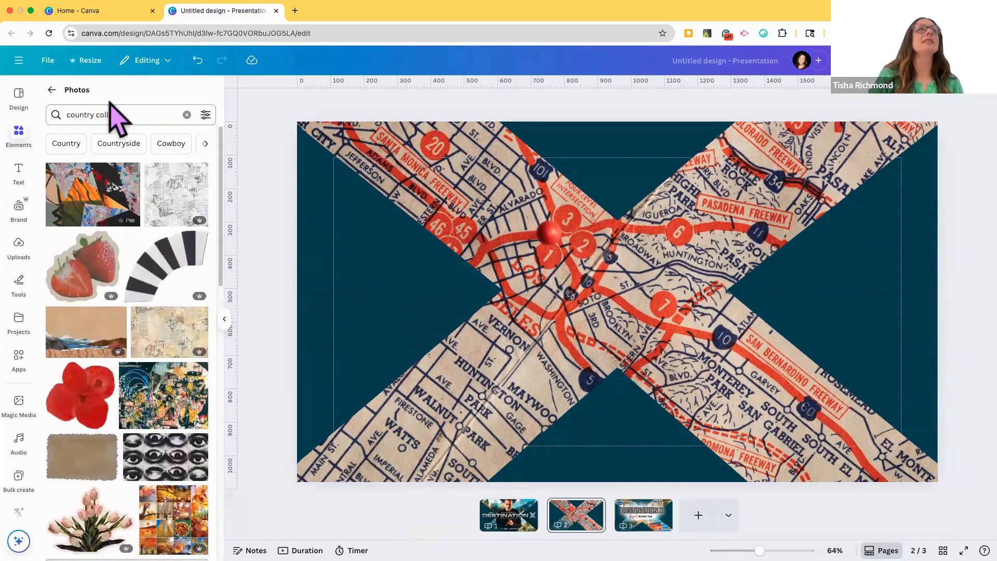
Step: Replace the photo search term with "world" and run the search
{"action": "left_click_drag", "start_coordinate": [125, 114], "coordinate": [95, 114]}
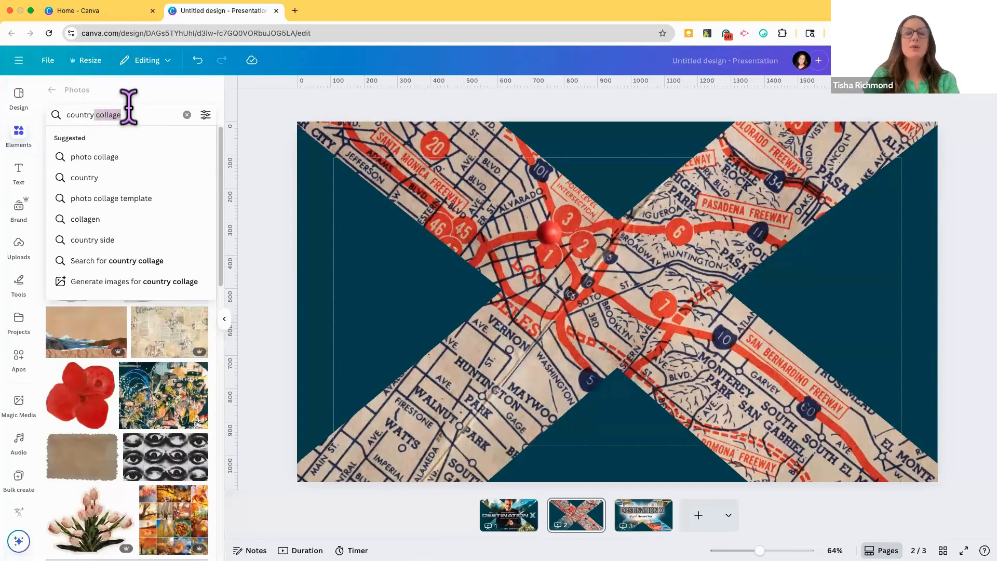
{"action": "key", "text": "BackSpace"}
{"action": "key", "text": "BackSpace"}
{"action": "key", "text": "BackSpace"}
{"action": "key", "text": "BackSpace"}
{"action": "key", "text": "BackSpace"}
{"action": "key", "text": "BackSpace"}
{"action": "key", "text": "BackSpace"}
{"action": "key", "text": "BackSpace"}
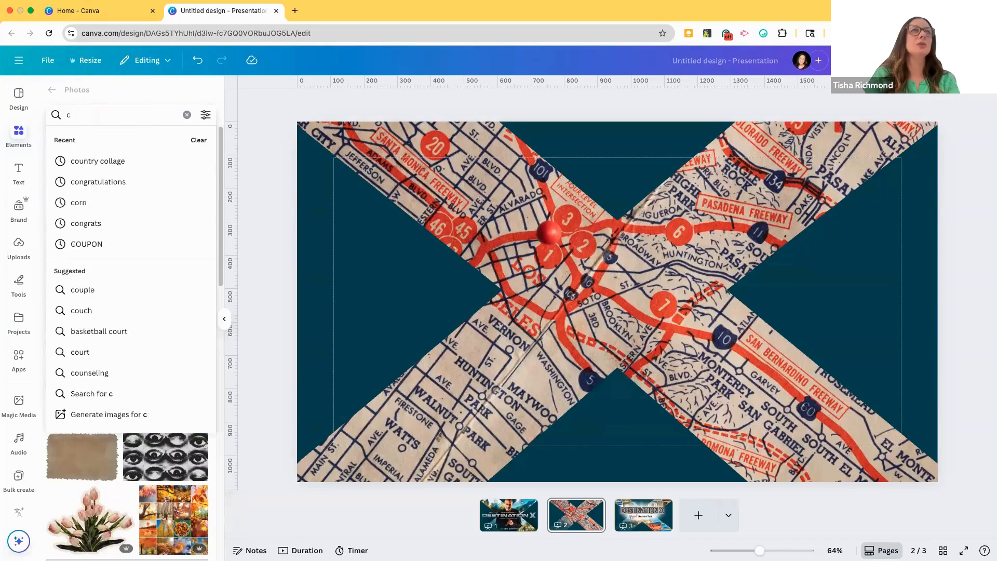
{"action": "key", "text": "BackSpace"}
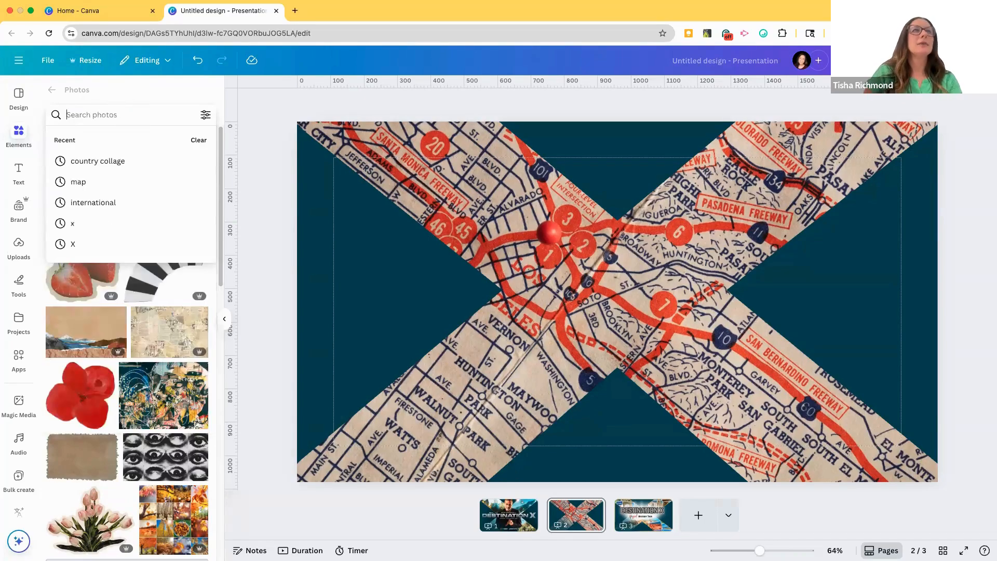
{"action": "type", "text": "world"}
{"action": "key", "text": "Return"}
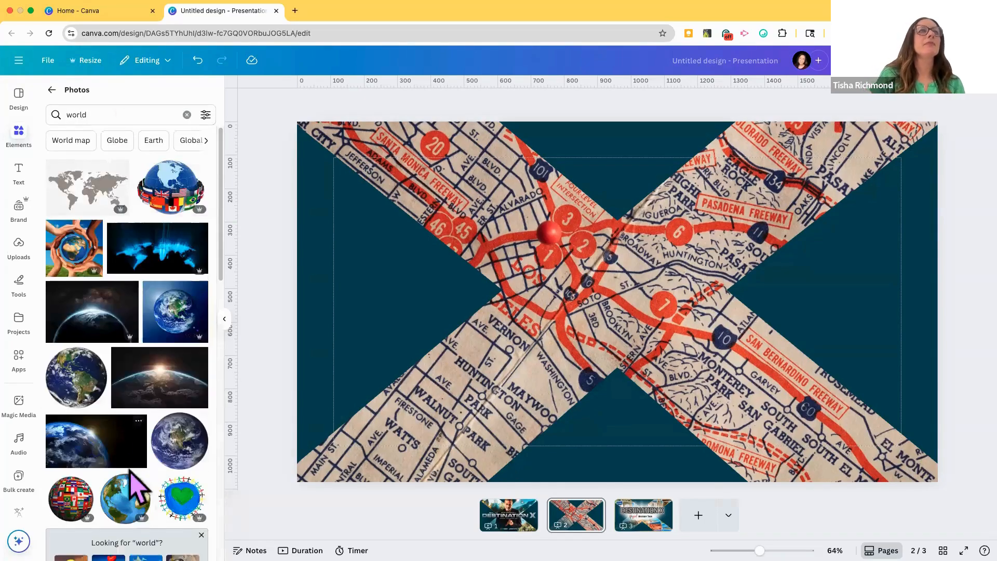
Step: Add the close-up globe photo to page 2, move it mostly off the page's lower-left corner, and select the X frame
{"action": "scroll", "coordinate": [132, 483], "scroll_direction": "down", "scroll_amount": 3}
{"action": "scroll", "coordinate": [133, 447], "scroll_direction": "up", "scroll_amount": 2}
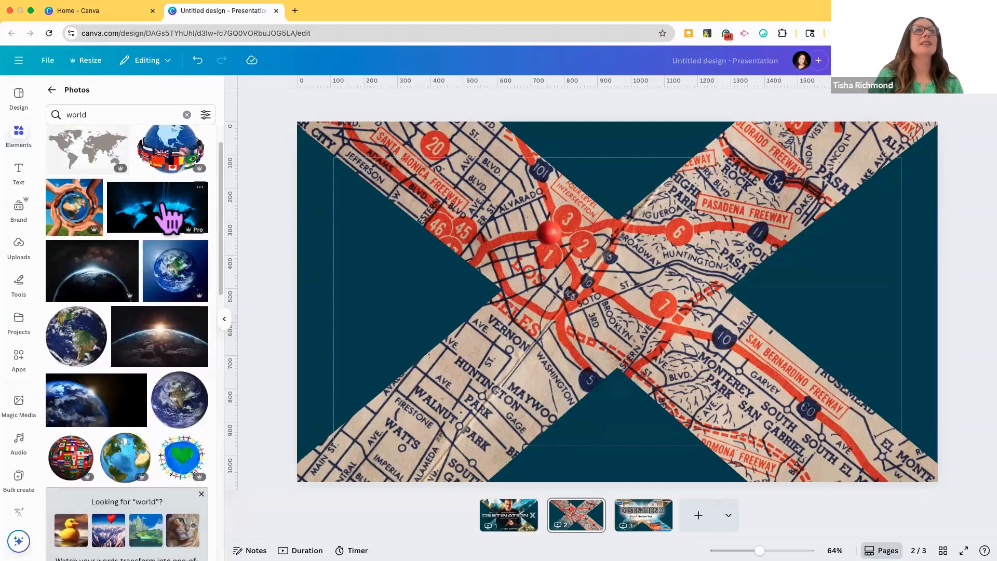
{"action": "scroll", "coordinate": [173, 387], "scroll_direction": "down", "scroll_amount": 4}
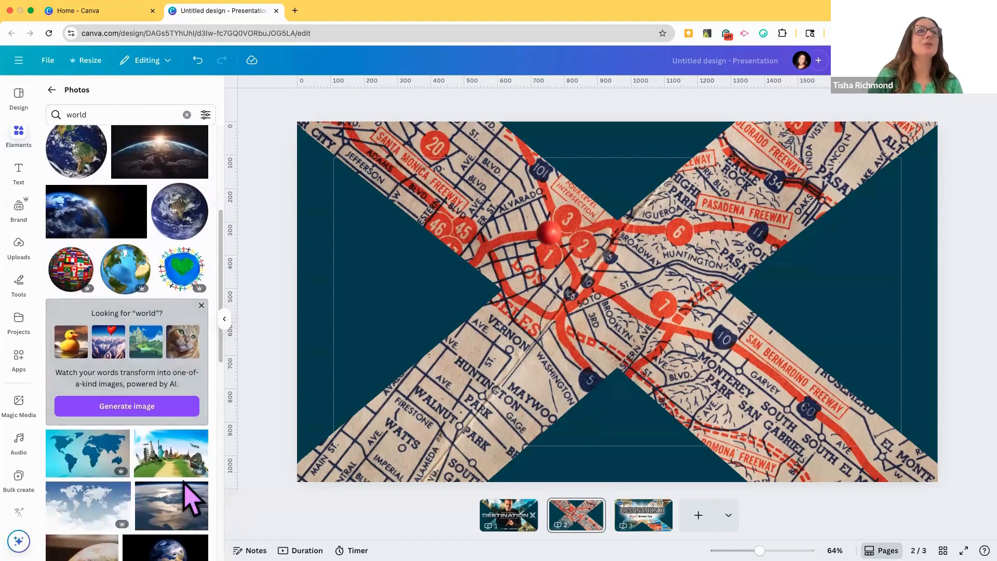
{"action": "scroll", "coordinate": [187, 501], "scroll_direction": "down", "scroll_amount": 5}
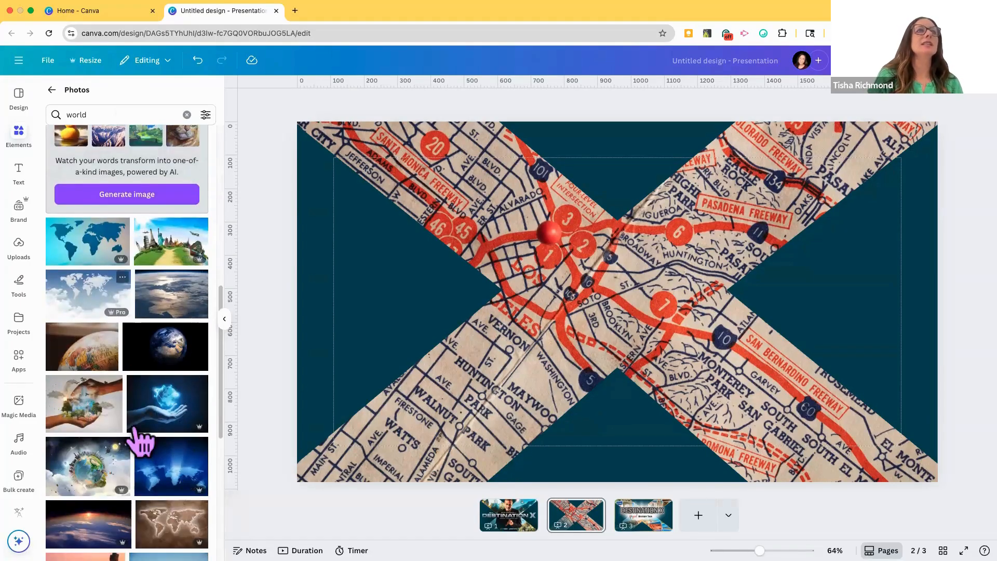
{"action": "scroll", "coordinate": [136, 434], "scroll_direction": "down", "scroll_amount": 4}
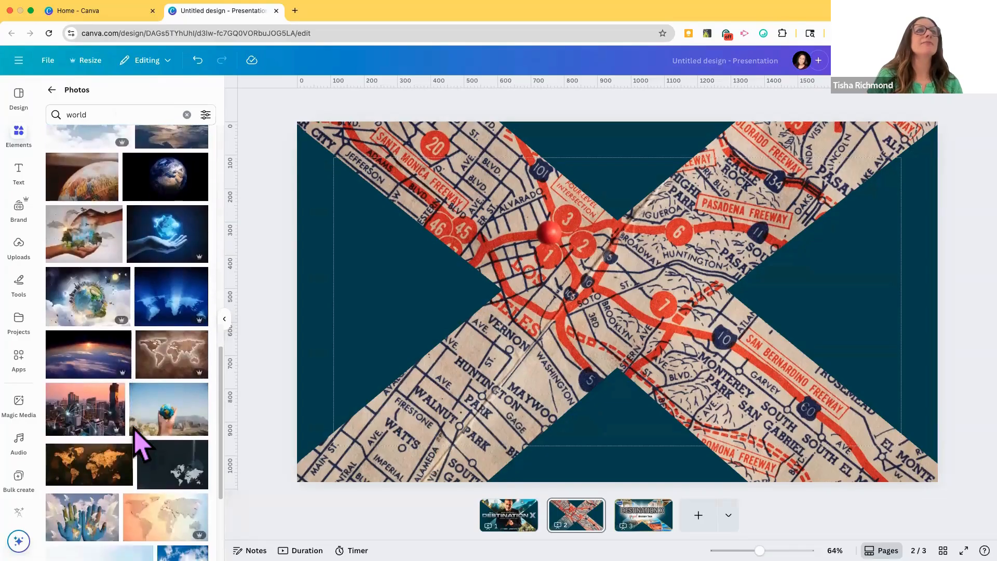
{"action": "scroll", "coordinate": [140, 442], "scroll_direction": "up", "scroll_amount": 4}
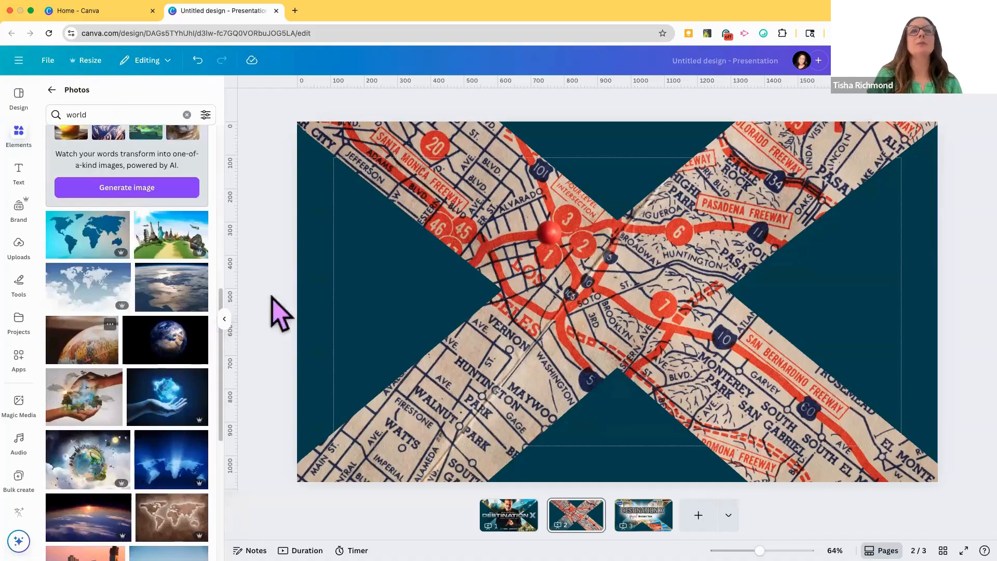
{"action": "left_click_drag", "start_coordinate": [597, 300], "coordinate": [78, 394]}
{"action": "left_click", "coordinate": [475, 420]}
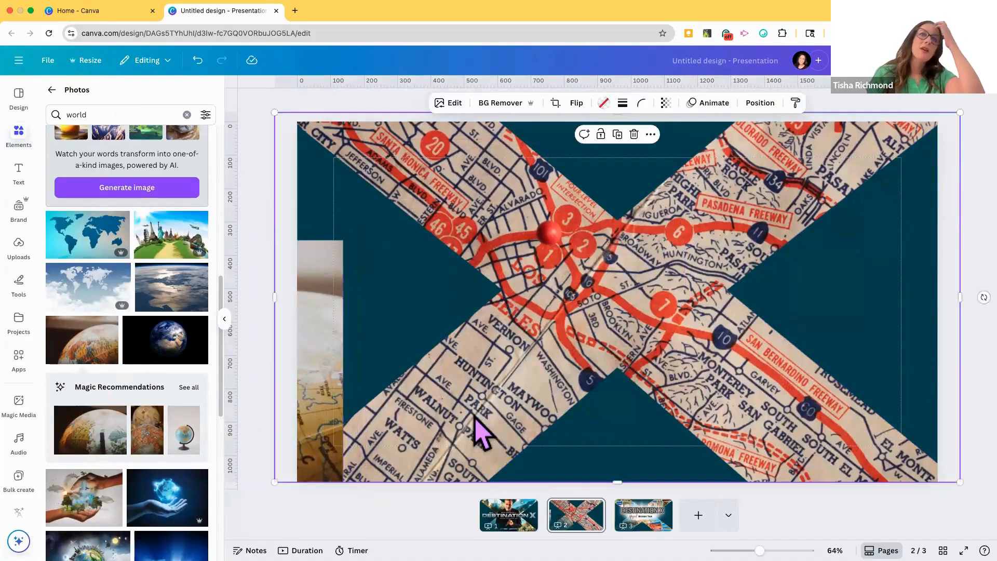
Step: Replace the photo search term with "world collage" and run the search
{"action": "scroll", "coordinate": [127, 363], "scroll_direction": "up", "scroll_amount": 10}
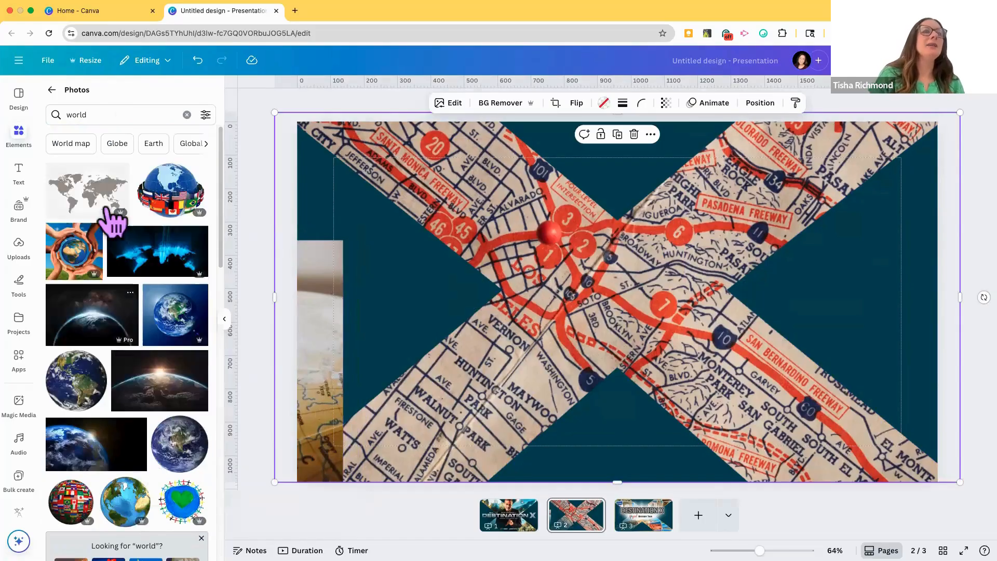
{"action": "left_click", "coordinate": [187, 115]}
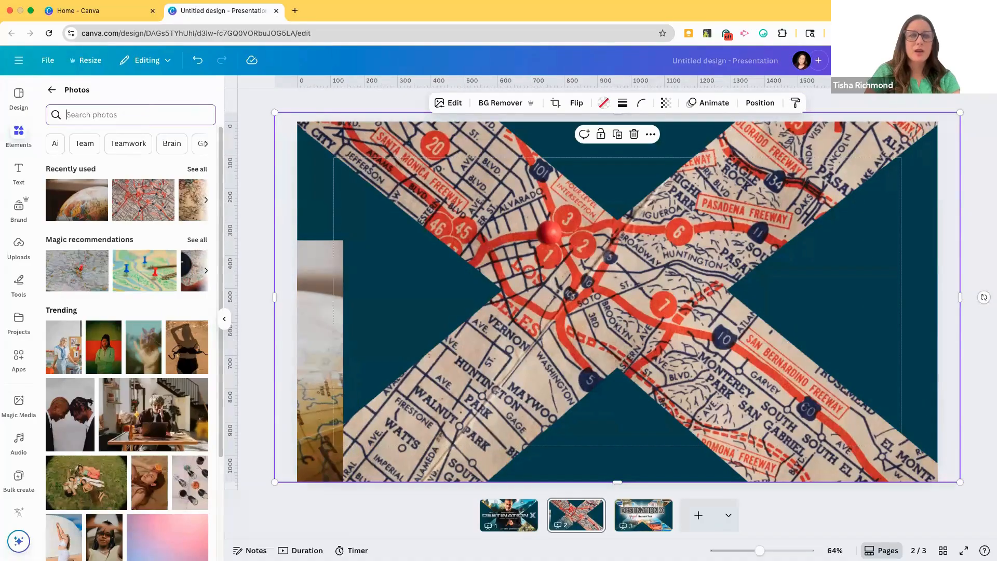
{"action": "type", "text": "world col"}
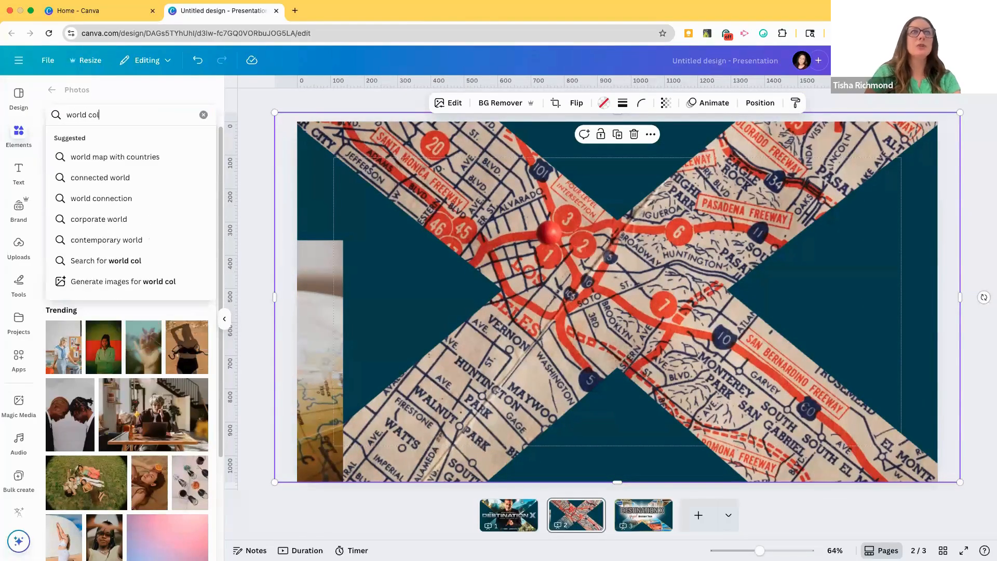
{"action": "type", "text": "lage"}
{"action": "key", "text": "Return"}
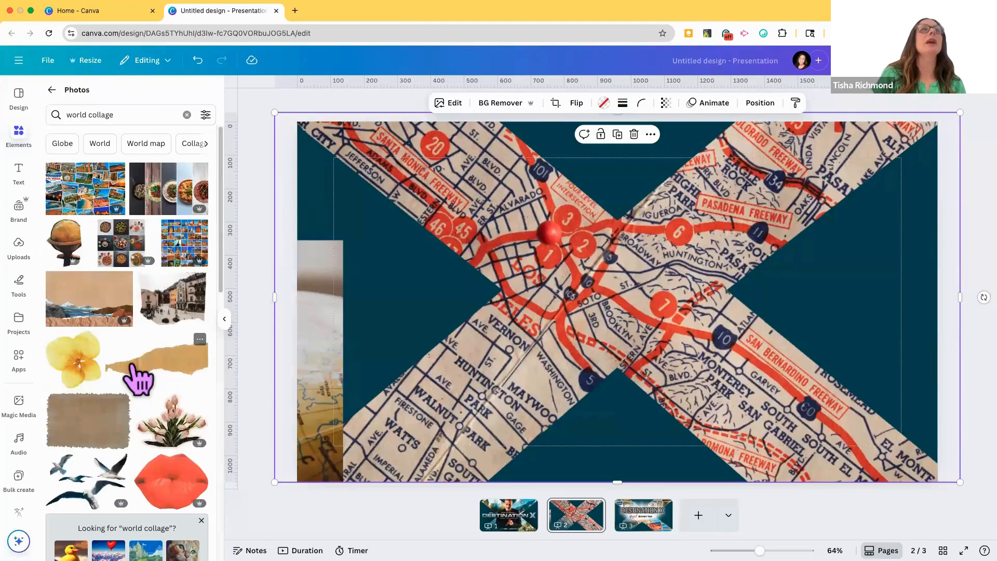
Step: Fill the X frame with the collage of overlapping travel snapshots and delete the leftover globe photo from the page
{"action": "left_click_drag", "start_coordinate": [85, 197], "coordinate": [510, 279]}
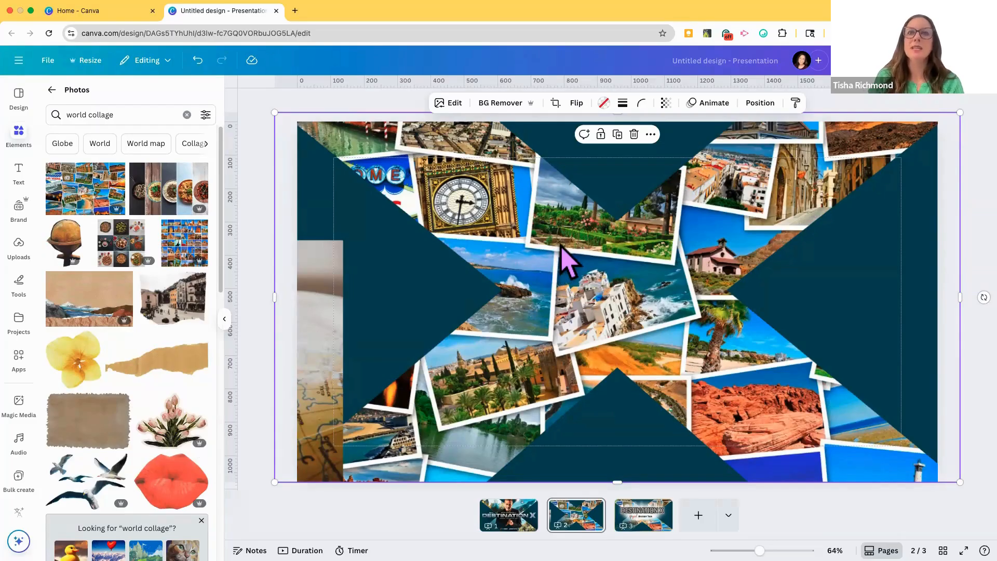
{"action": "left_click", "coordinate": [310, 297]}
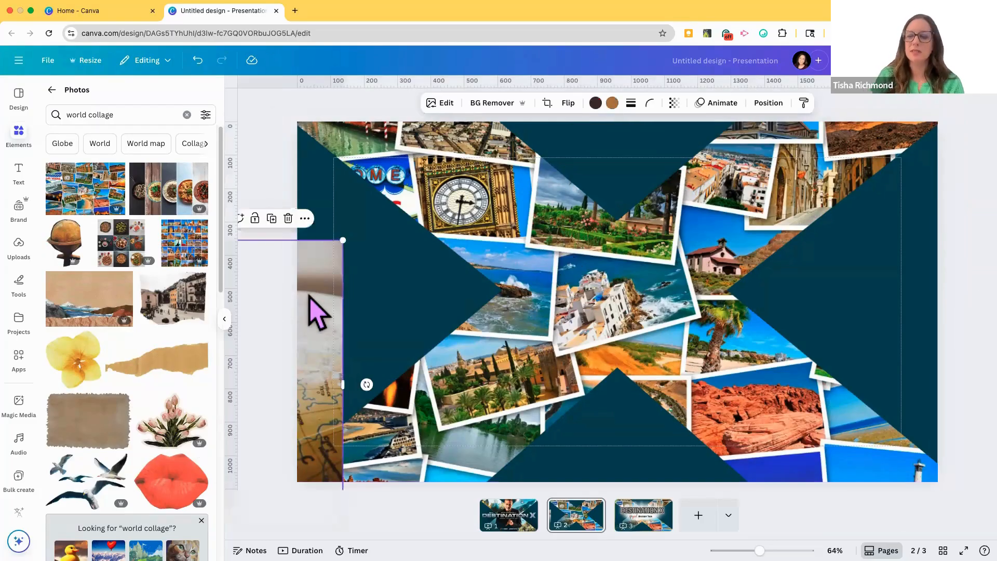
Step: Give the X frame a solid stroke with weight 11 in the document's yellow colour
{"action": "left_click", "coordinate": [474, 212]}
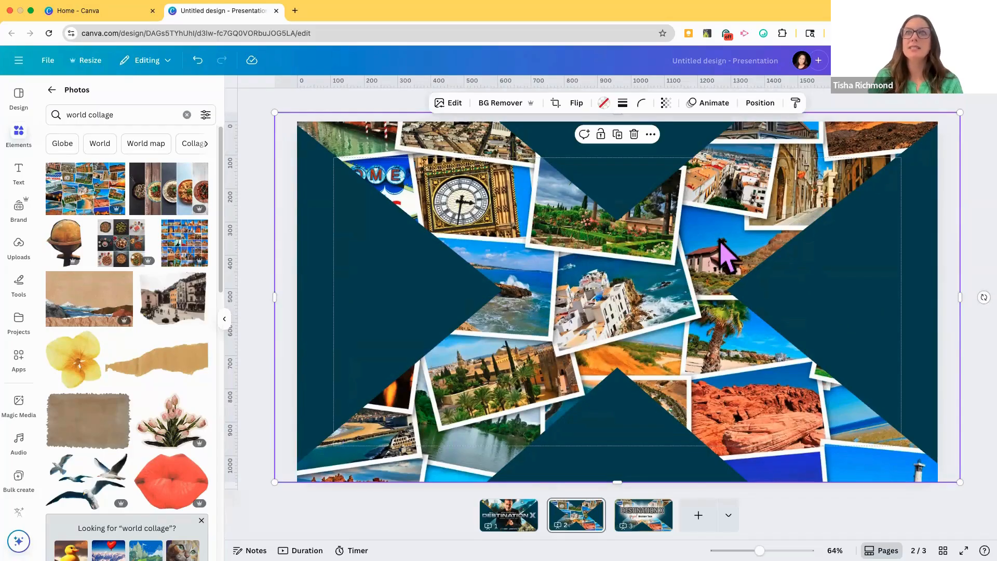
{"action": "left_click", "coordinate": [623, 102]}
{"action": "left_click", "coordinate": [559, 174]}
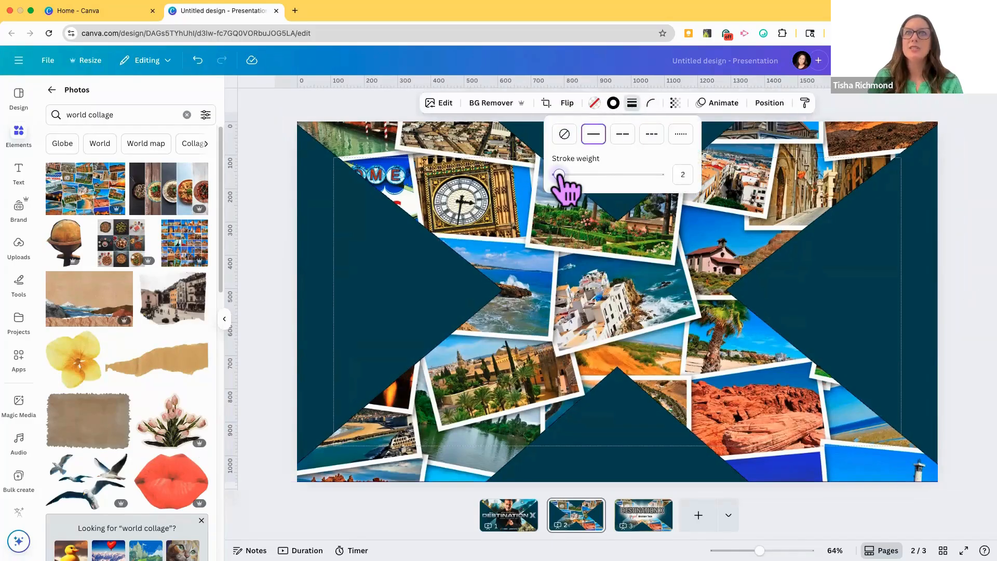
{"action": "left_click_drag", "start_coordinate": [559, 174], "coordinate": [569, 175]}
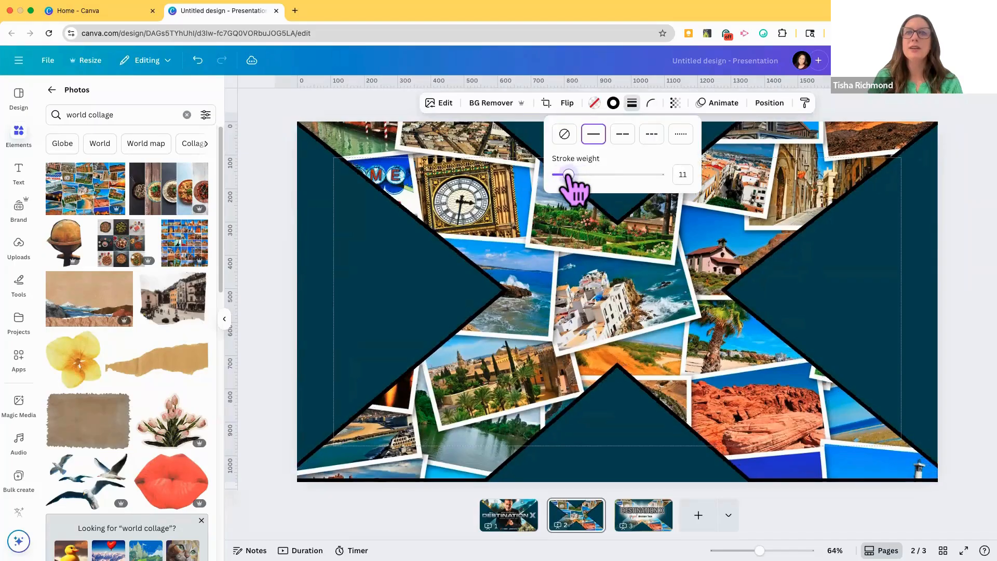
{"action": "left_click", "coordinate": [613, 103]}
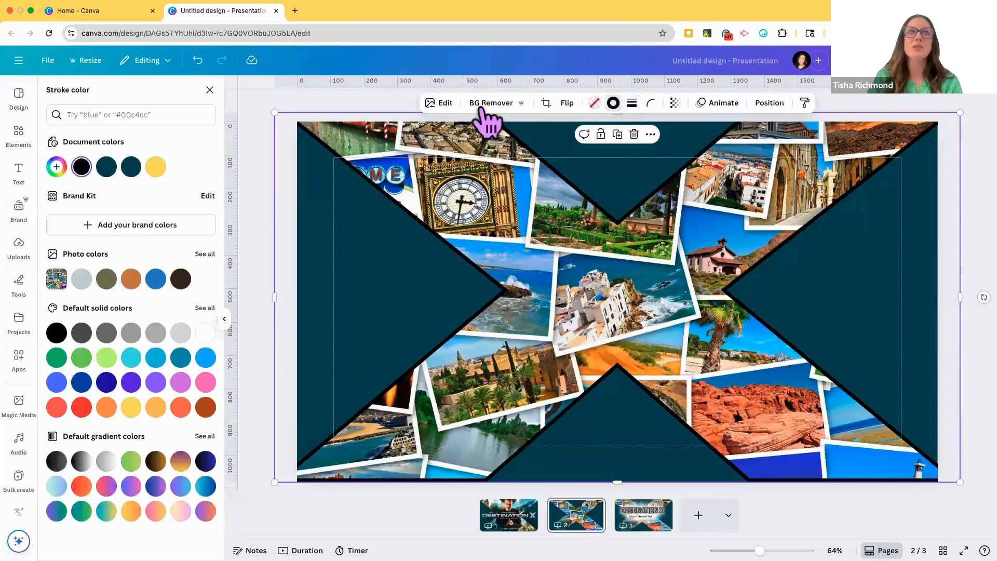
{"action": "left_click", "coordinate": [156, 167]}
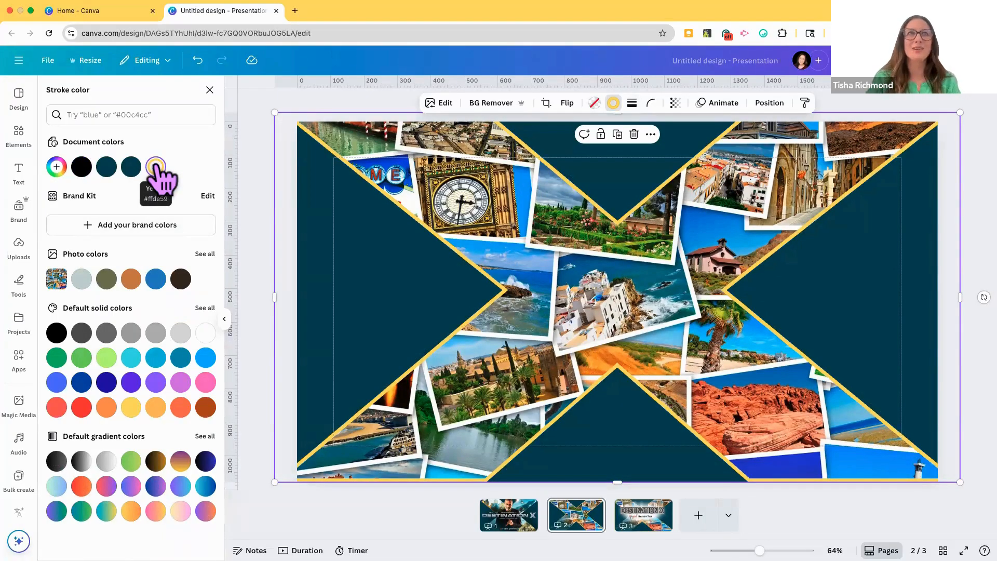
{"action": "left_click", "coordinate": [675, 103]}
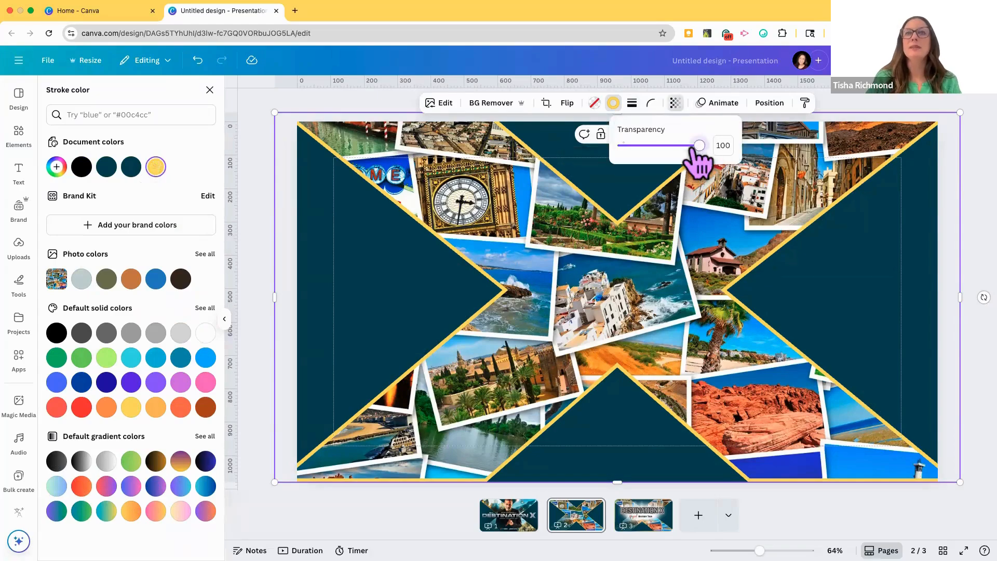
{"action": "left_click_drag", "start_coordinate": [693, 147], "coordinate": [720, 160]}
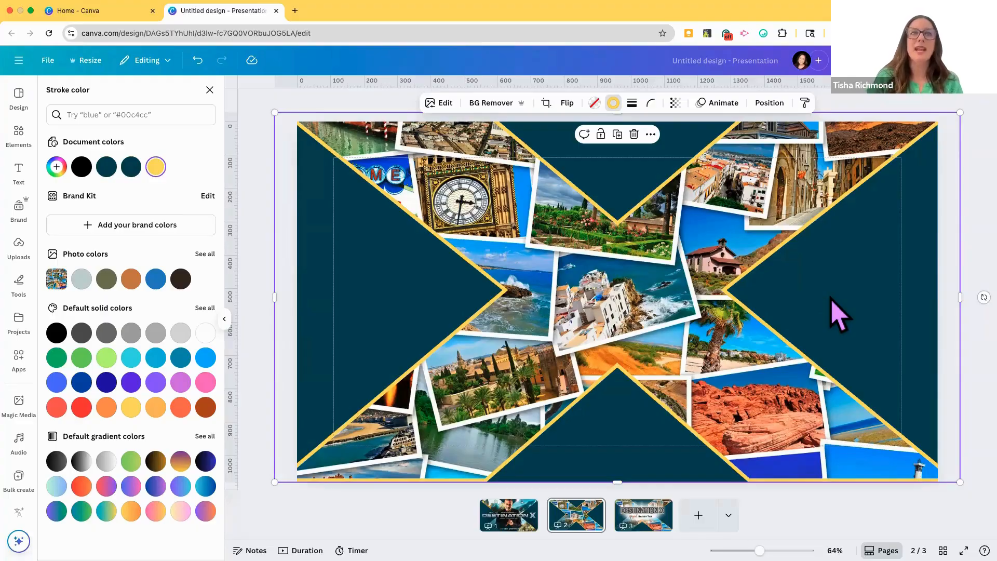
{"action": "left_click", "coordinate": [224, 319]}
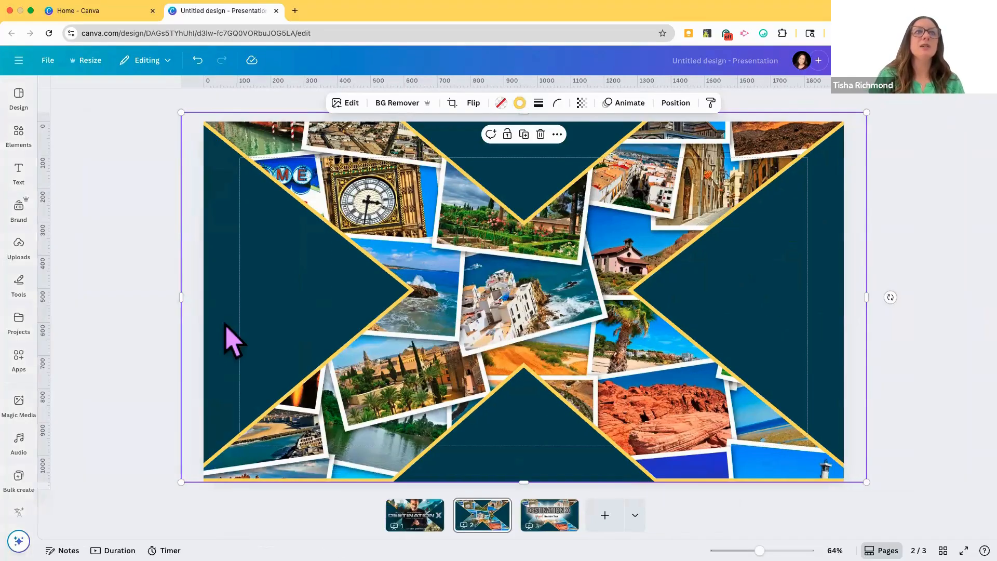
Step: Add a heading reading "Destination X" over the centre of the X frame on page 2
{"action": "left_click", "coordinate": [24, 174]}
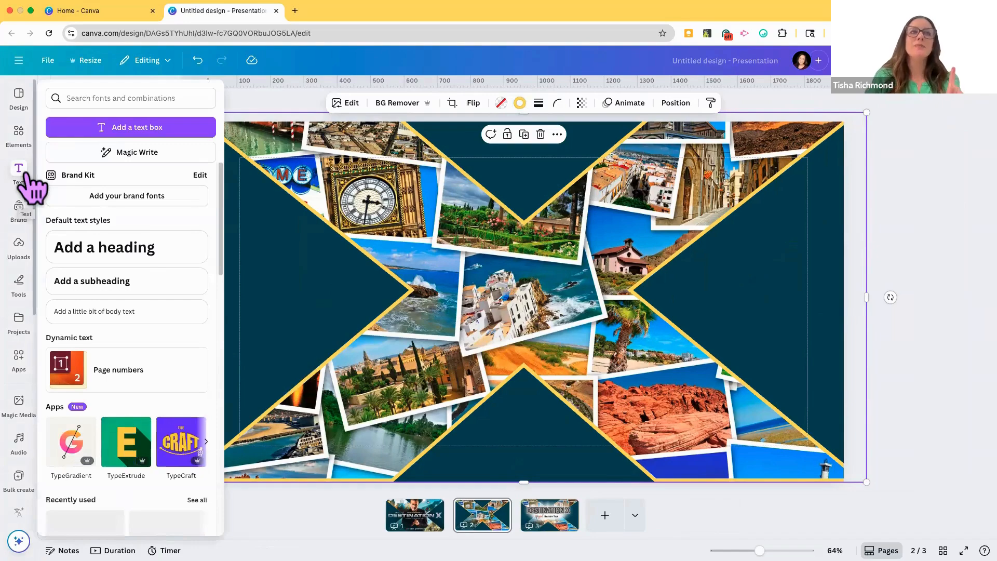
{"action": "left_click", "coordinate": [111, 251]}
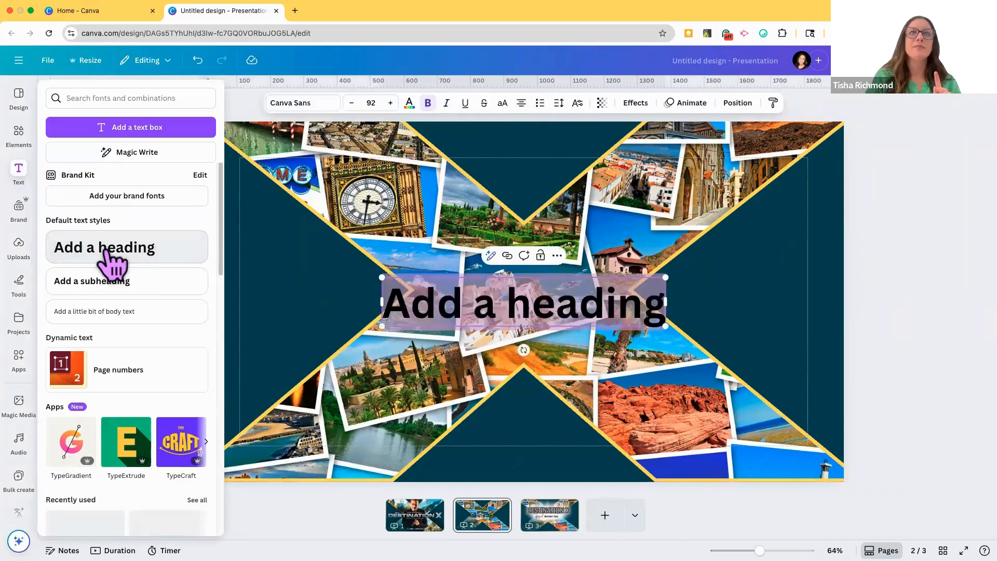
{"action": "left_click", "coordinate": [412, 304]}
{"action": "type", "text": "Des"}
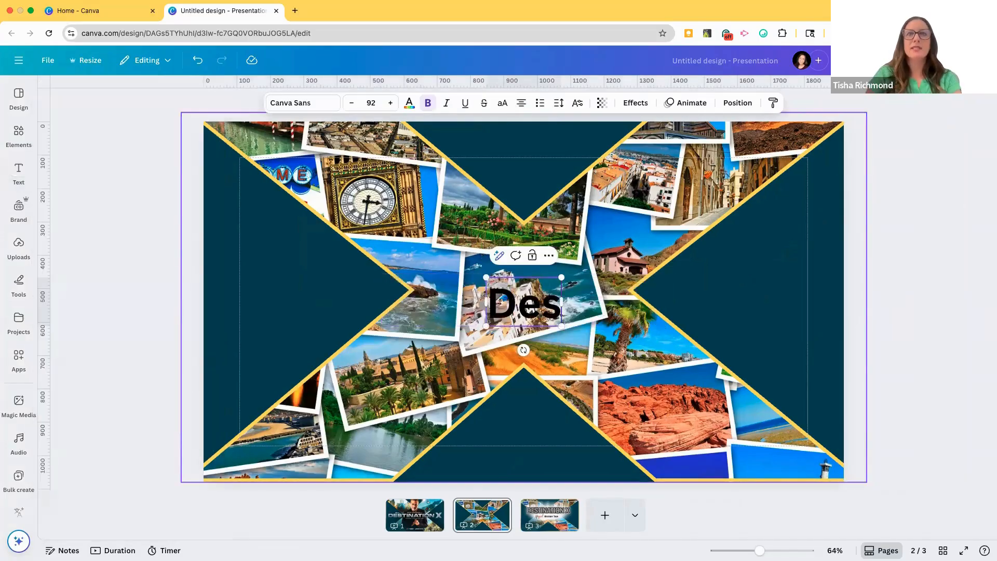
{"action": "type", "text": "tination X"}
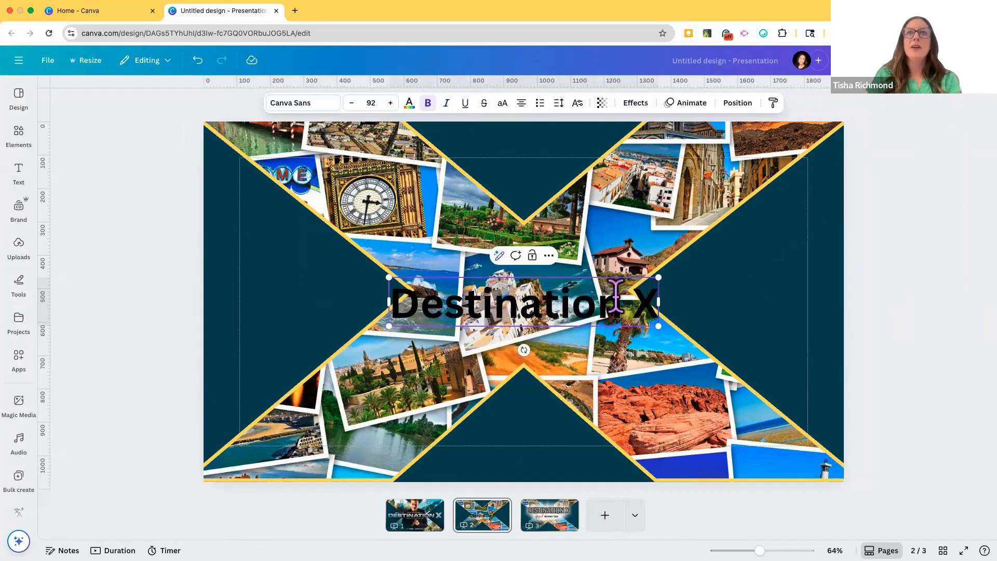
Step: Apply the Outline text effect to the Destination X heading in the document's yellow colour
{"action": "key", "text": "ctrl+a"}
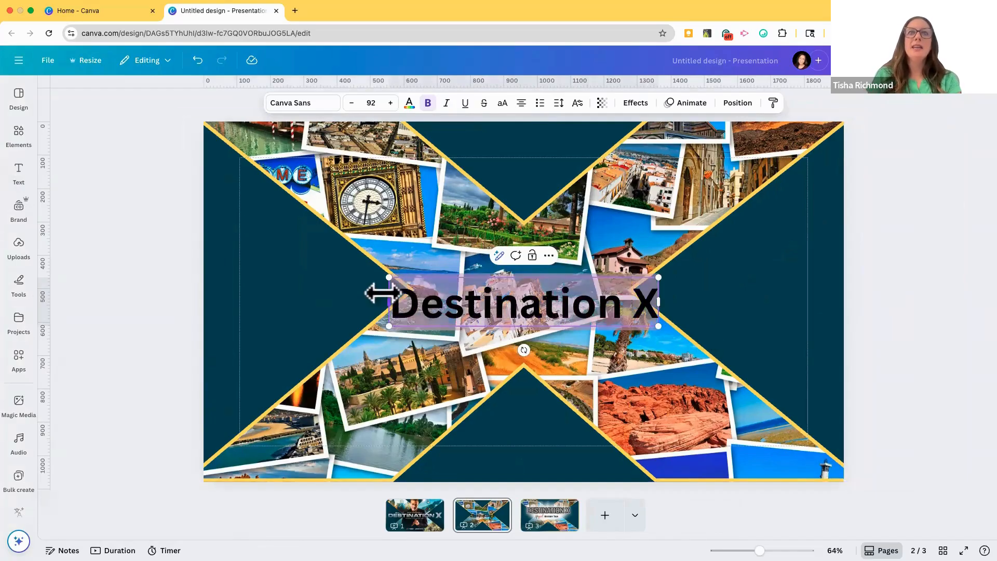
{"action": "left_click", "coordinate": [637, 103]}
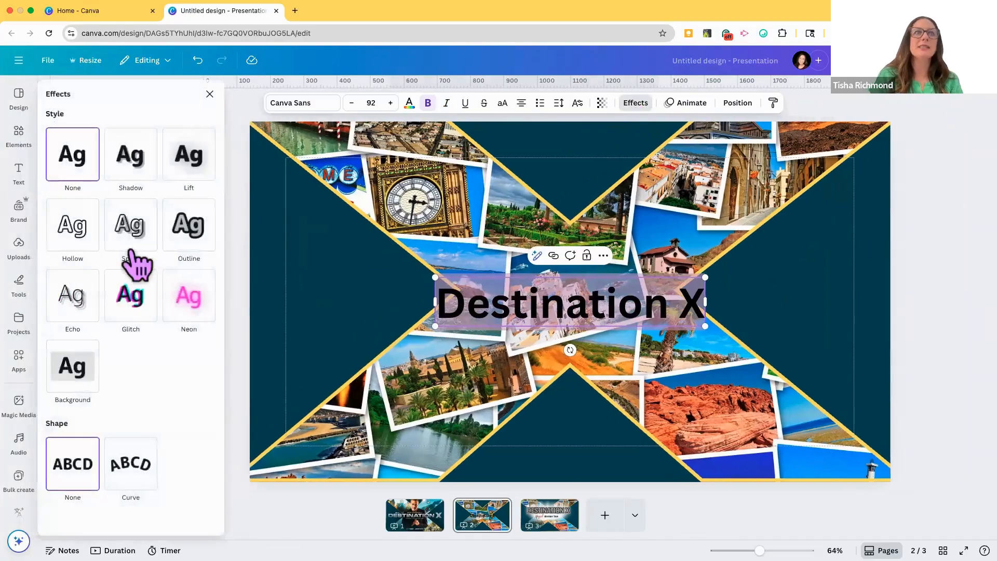
{"action": "left_click", "coordinate": [193, 223]}
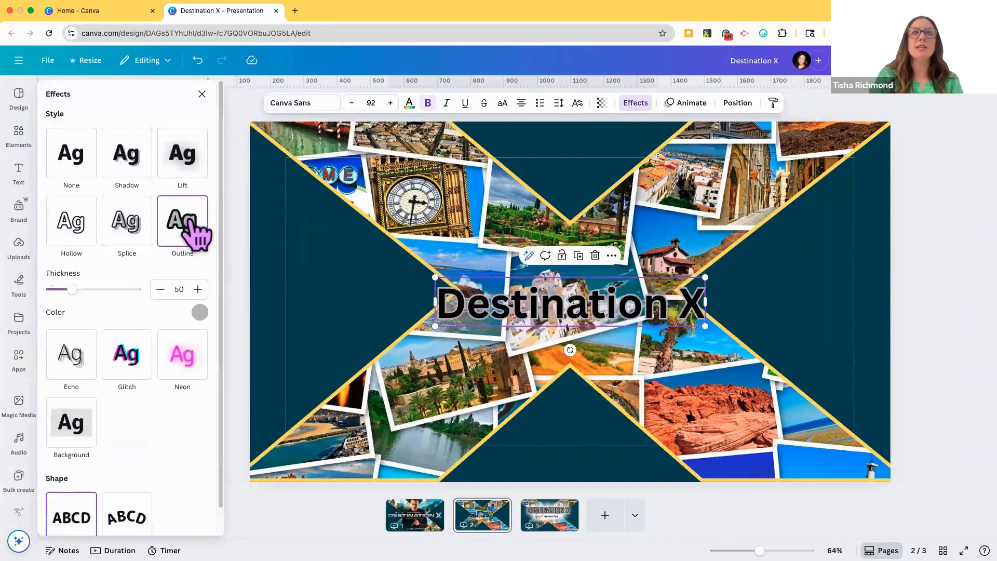
{"action": "left_click", "coordinate": [199, 313]}
{"action": "left_click", "coordinate": [162, 362]}
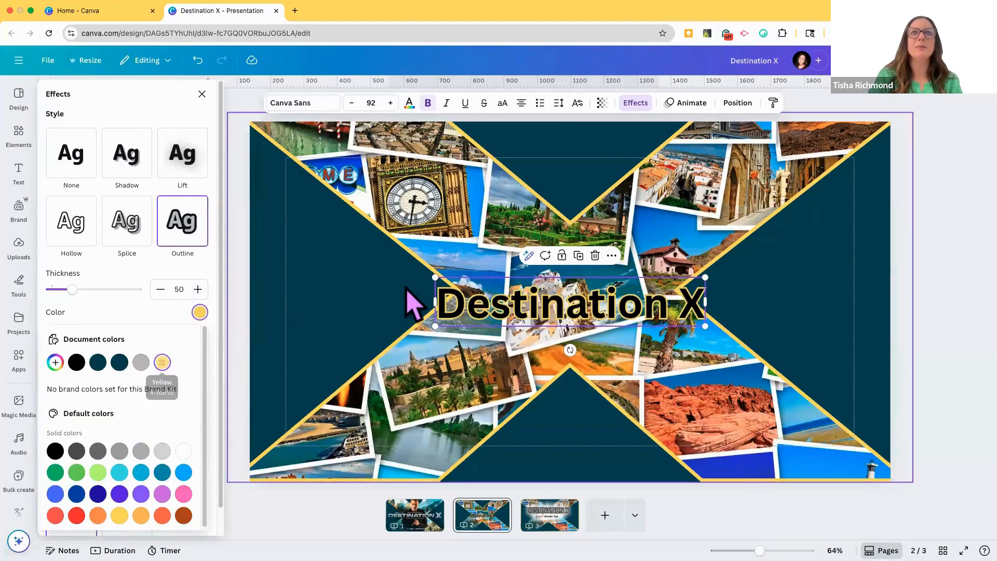
Step: Enlarge the Destination X heading to font size 119 and switch its text effect to Background
{"action": "left_click_drag", "start_coordinate": [435, 277], "coordinate": [381, 276]}
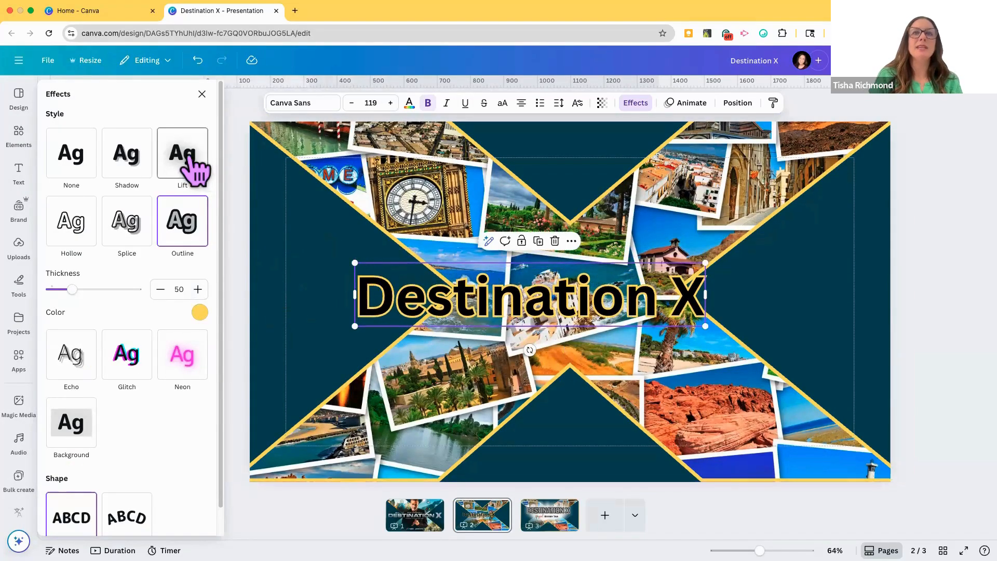
{"action": "left_click", "coordinate": [73, 437]}
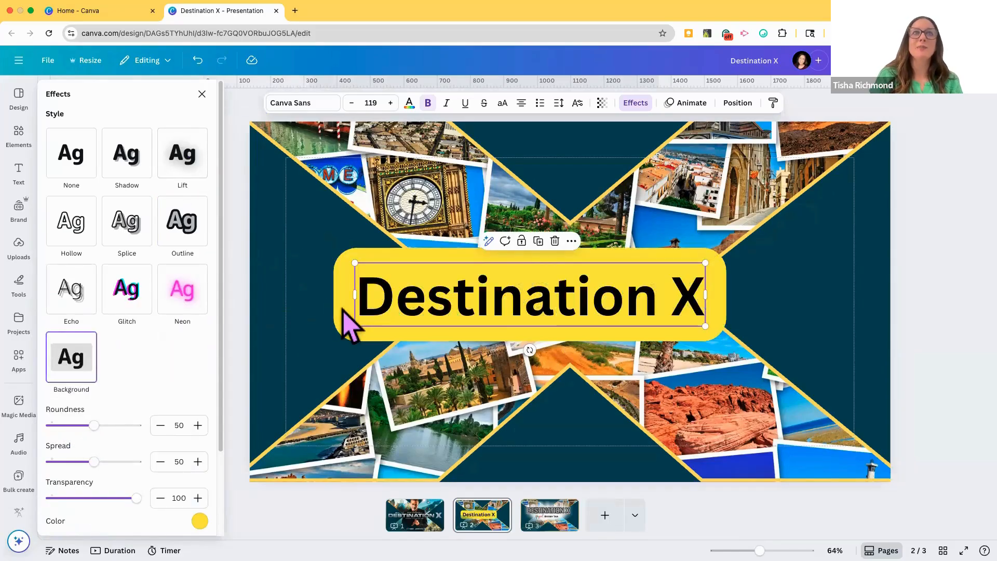